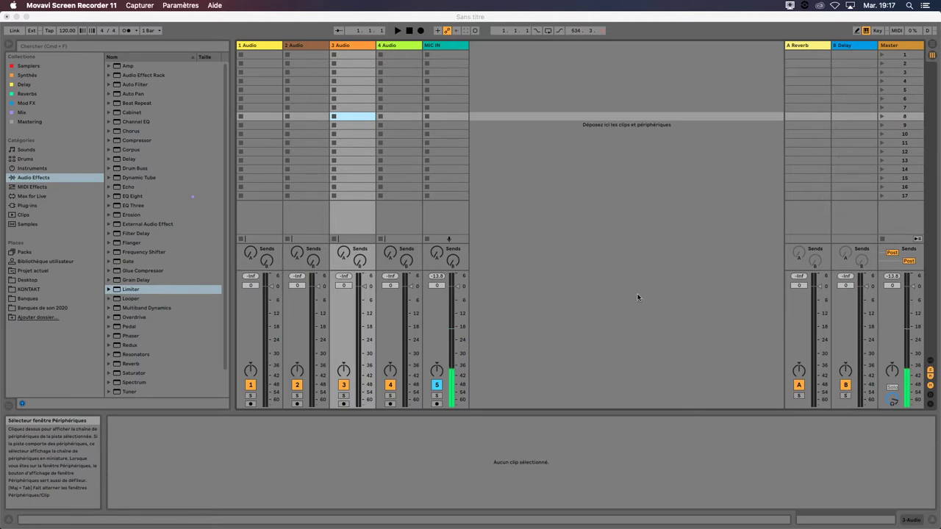
Raise the 3 Audio track's volume to 0.3 dB and hide the help info view.
click(365, 287)
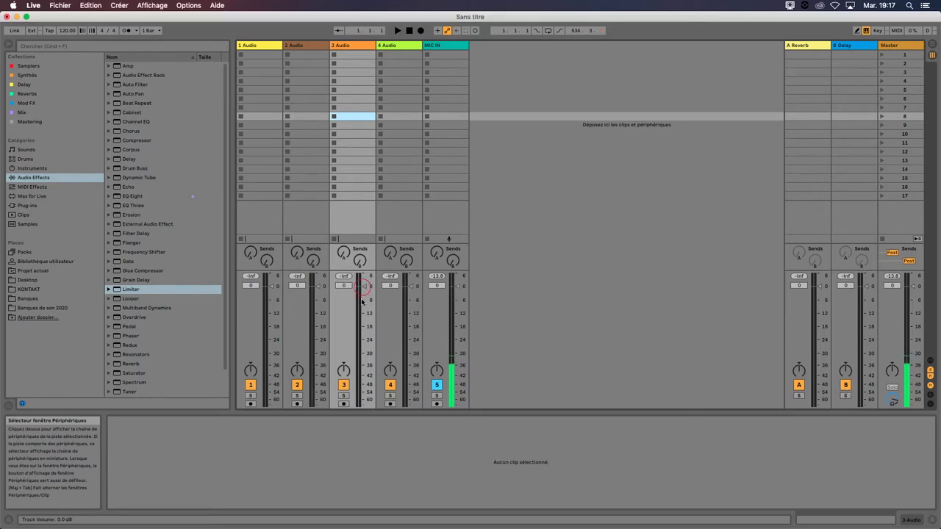
mouse_move(365, 287)
mouse_down()
mouse_move(364, 352)
mouse_move(365, 286)
mouse_up()
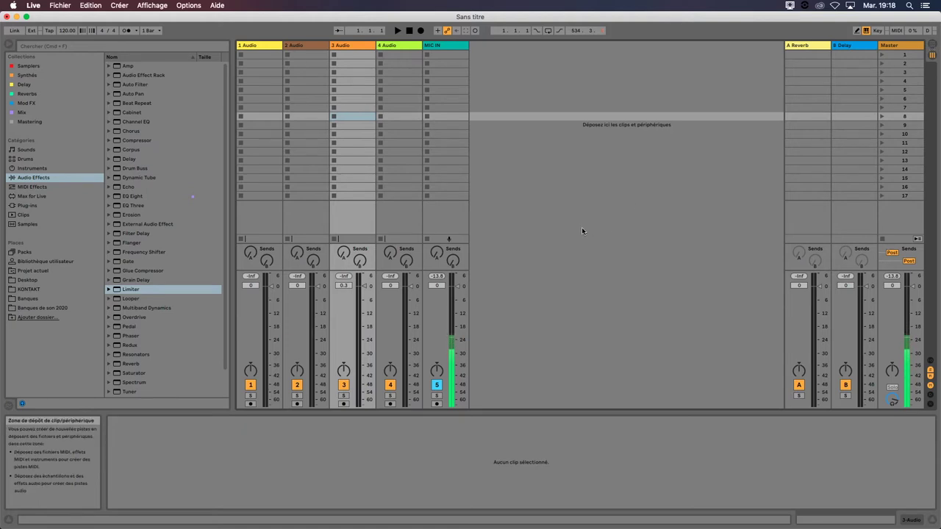
click(10, 520)
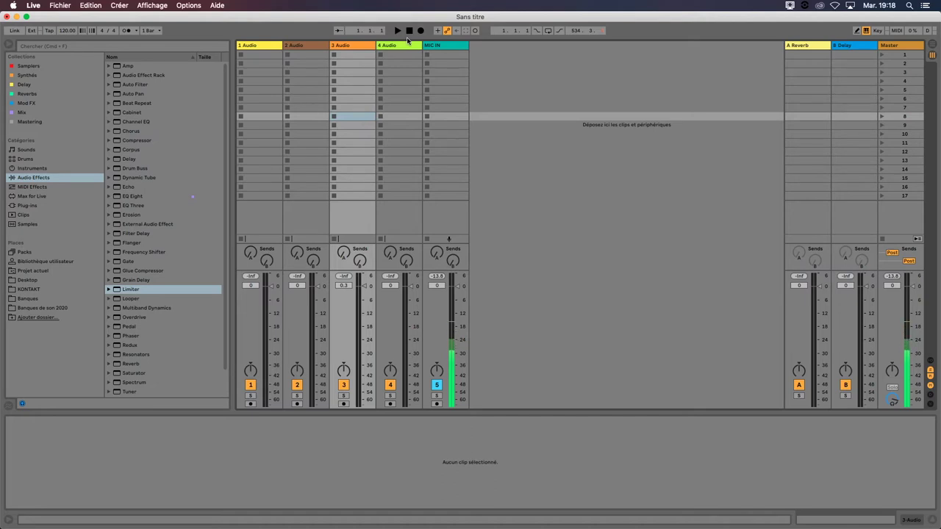
Start and stop playback in the Session view and in the Arrangement view, leaving the Arrangement view open.
key(space)
key(space)
key(Tab)
key(space)
drag(22, 62, 22, 198)
key(space)
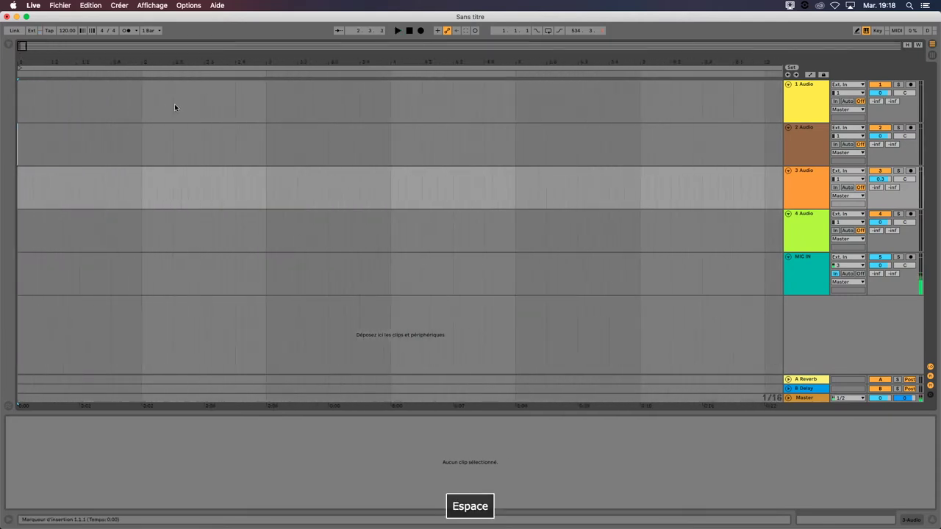
key(space)
key(space)
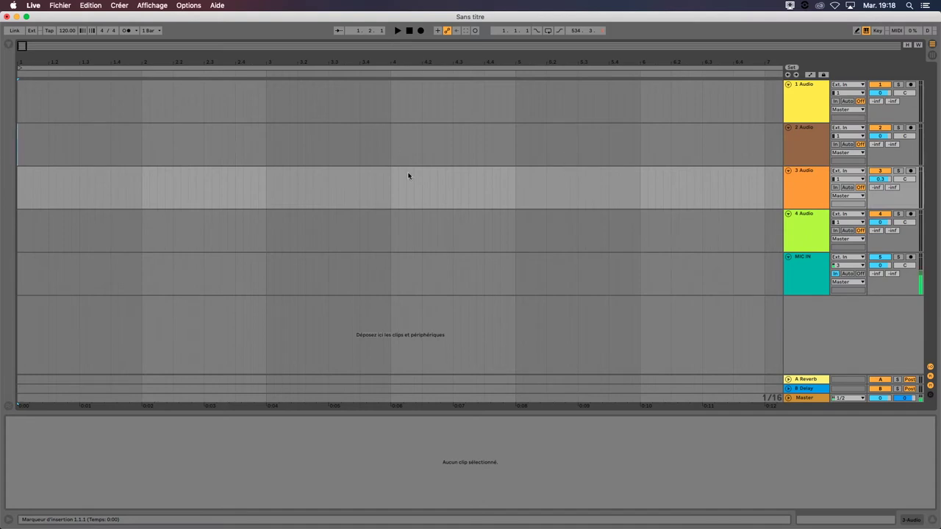
Place the insertion marker on the 2 Audio track at 4.1.1 and on the 3 Audio track at 4.3.3.
click(390, 155)
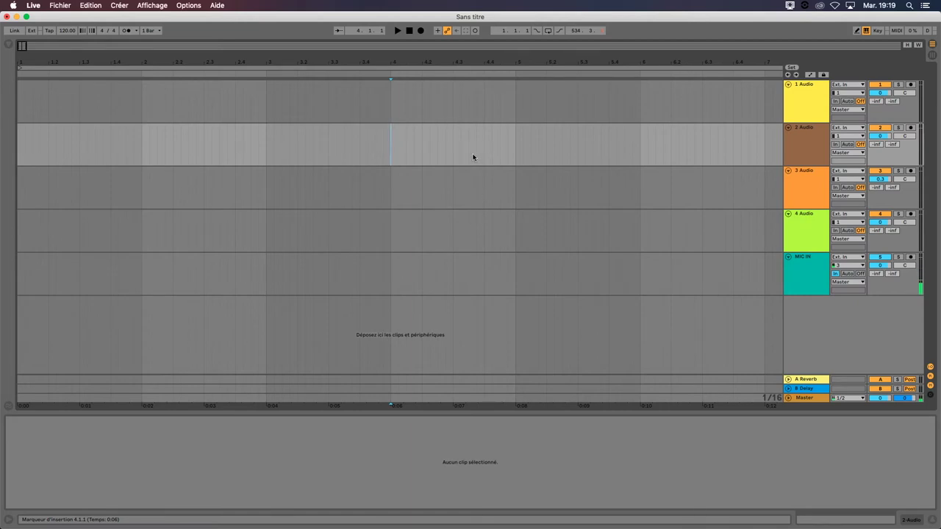
click(345, 124)
click(411, 31)
drag(385, 97, 467, 185)
click(466, 181)
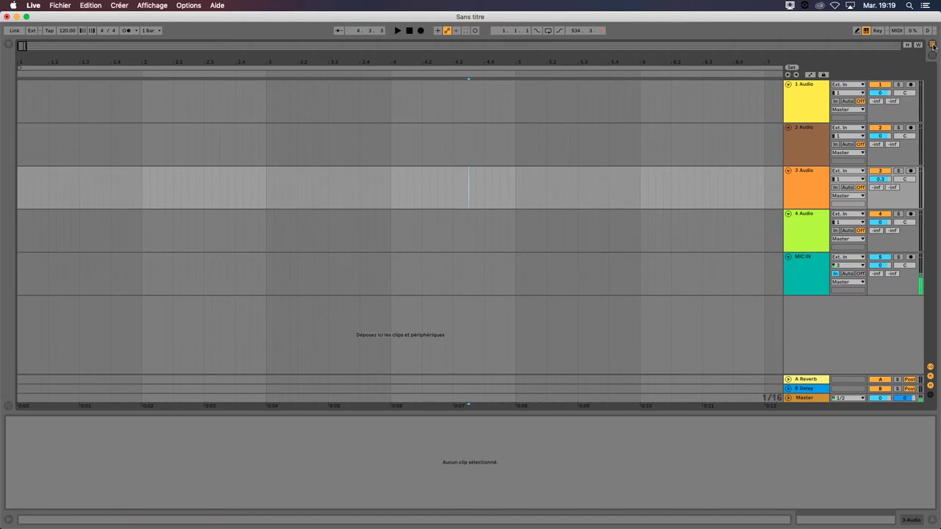
Alternate between the Session and Arrangement views several times, ending in the Session view.
click(933, 57)
click(932, 44)
key(Tab)
key(Tab)
key(Tab)
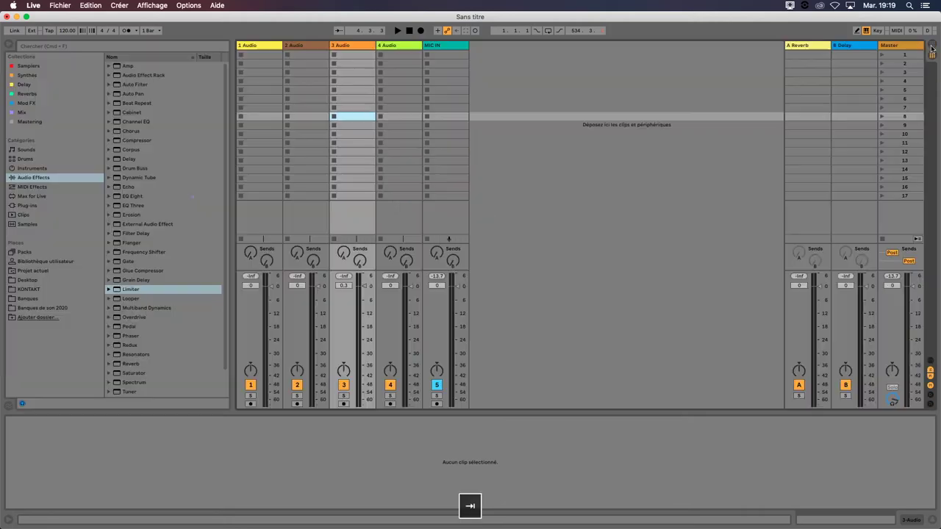
key(Tab)
key(Tab)
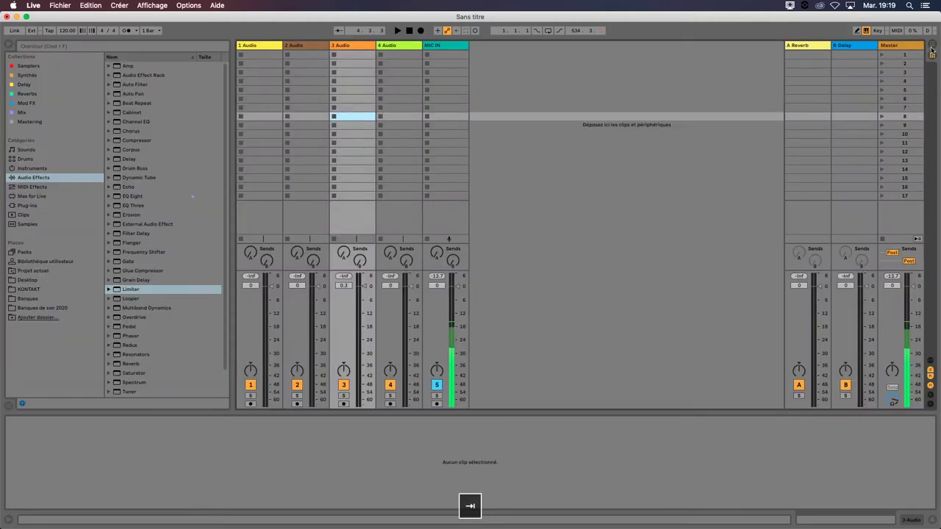
Select the third clip slot of 3 Audio, check the Arrangement view, and select the track's first slot back in the Session view.
click(354, 74)
key(Tab)
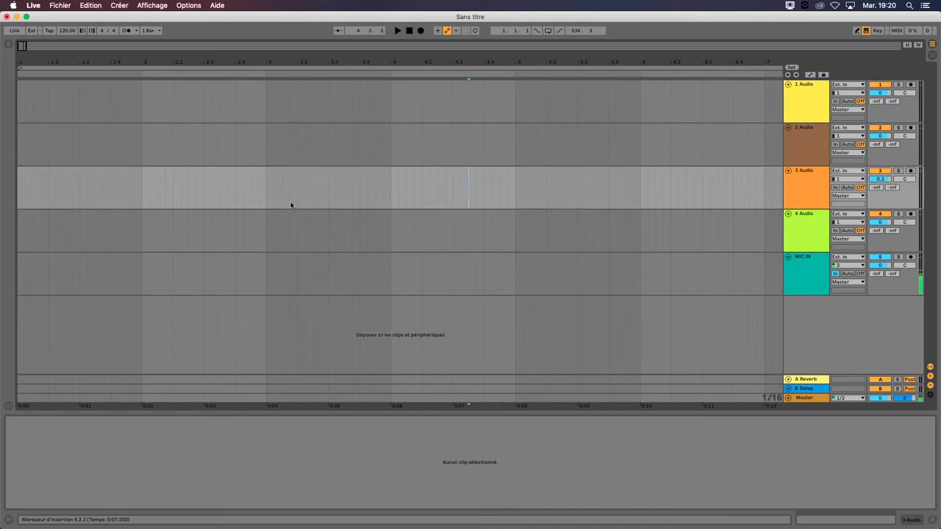
key(Tab)
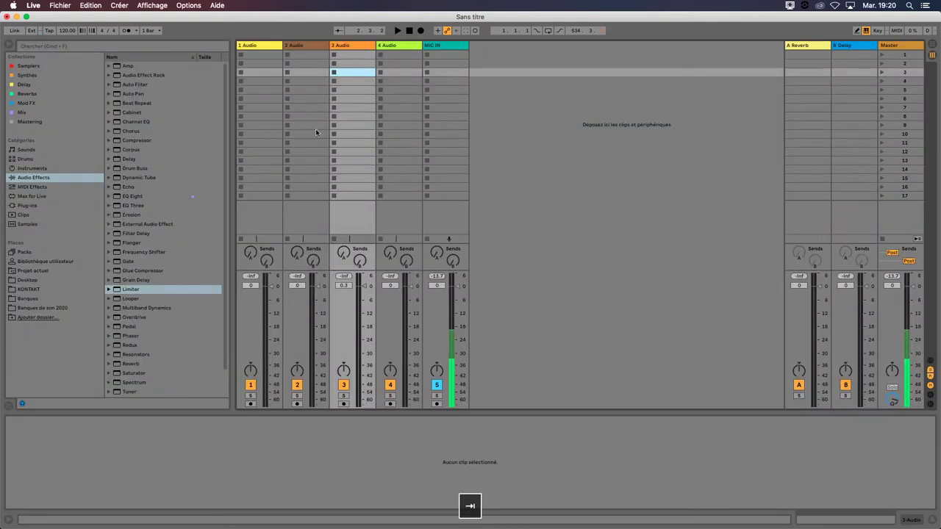
click(353, 57)
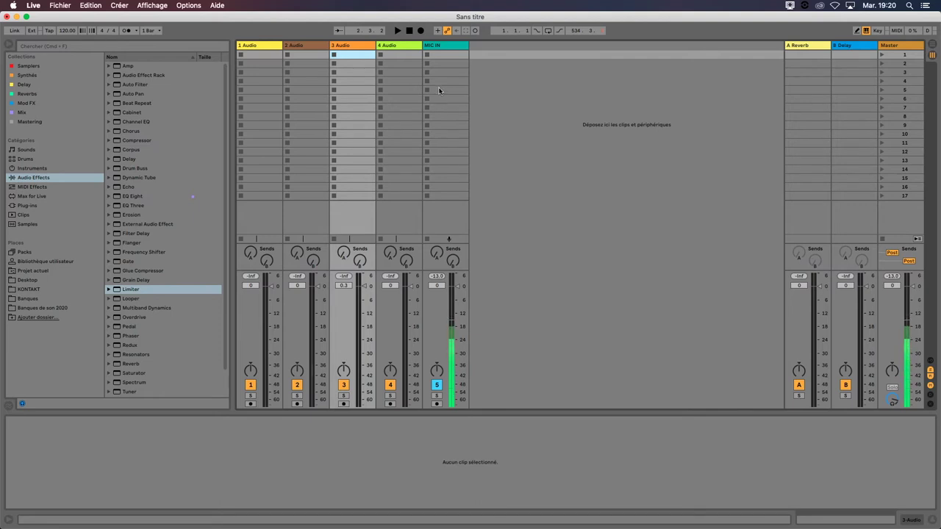
Insert three new audio tracks directly after the 4 Audio track.
click(351, 45)
click(444, 46)
click(417, 46)
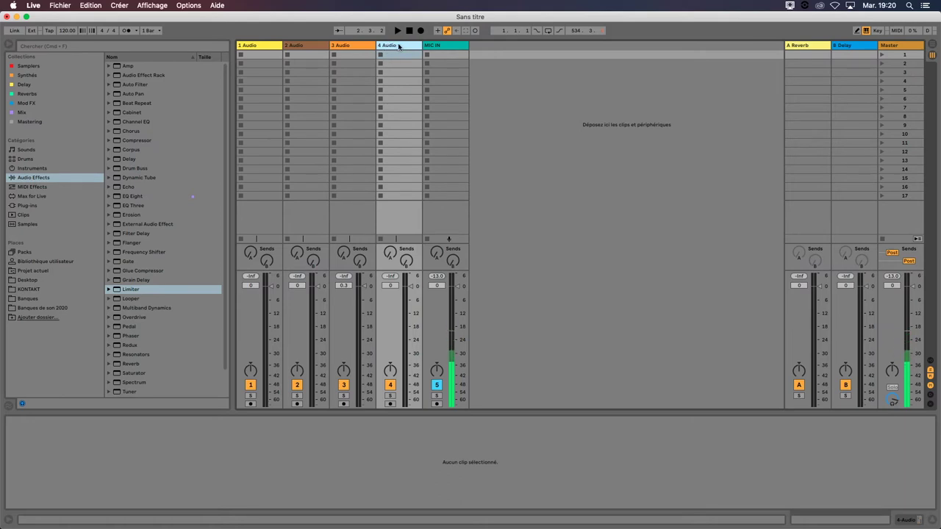
key(super+t)
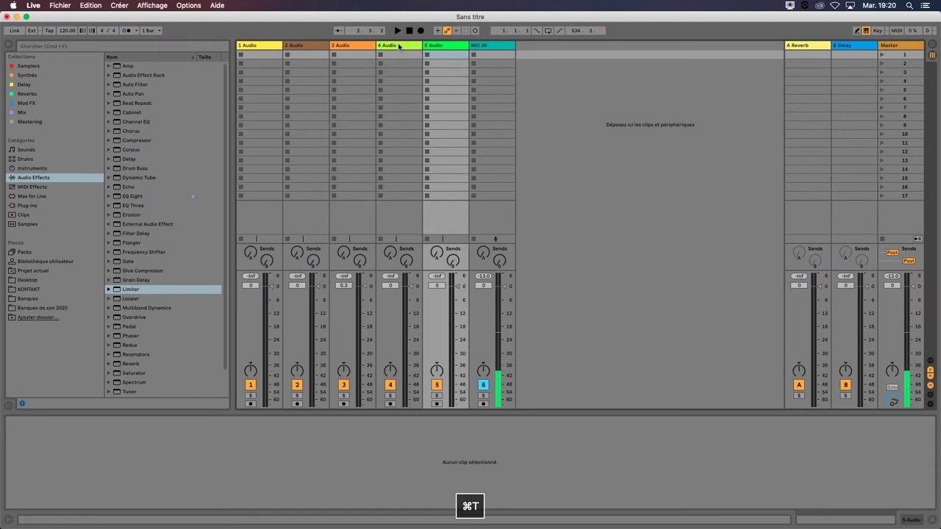
key(super+t)
key(super+t)
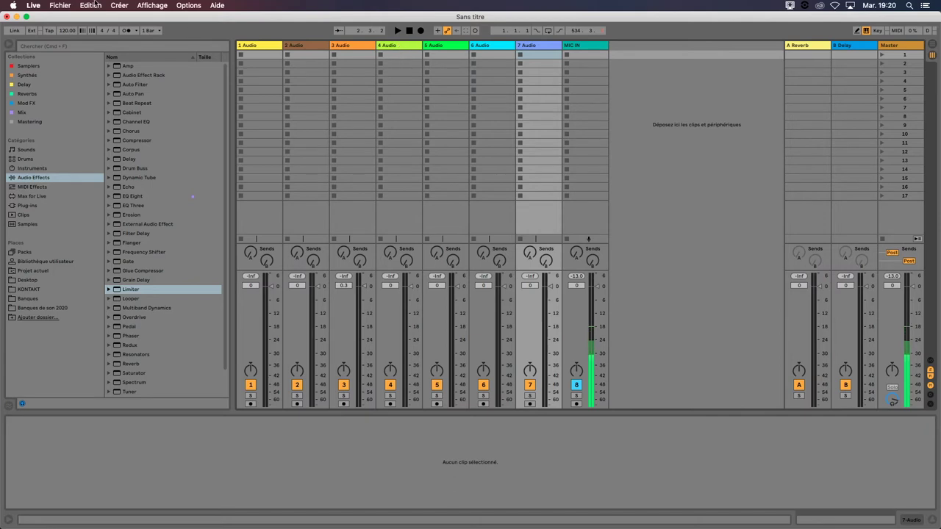
Review the available track creation commands and insert a MIDI track after the 6 Audio track.
click(118, 5)
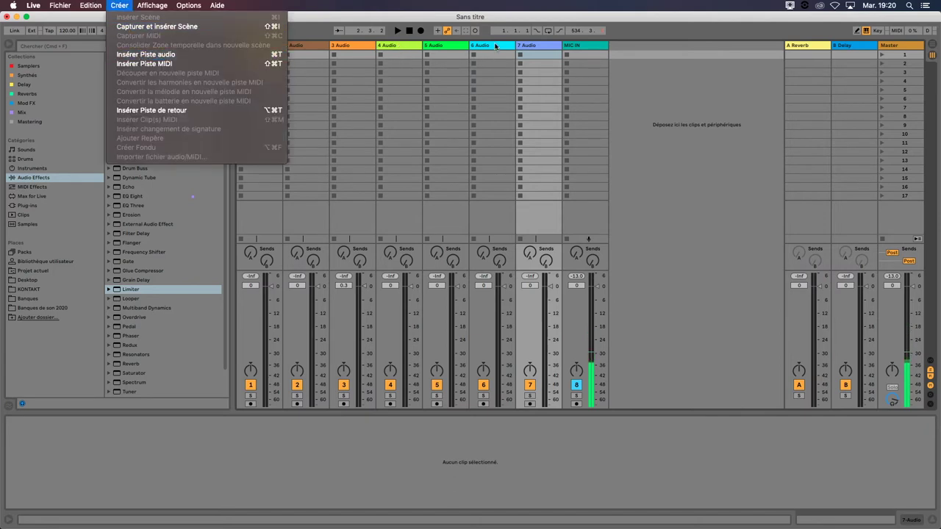
click(496, 47)
click(495, 47)
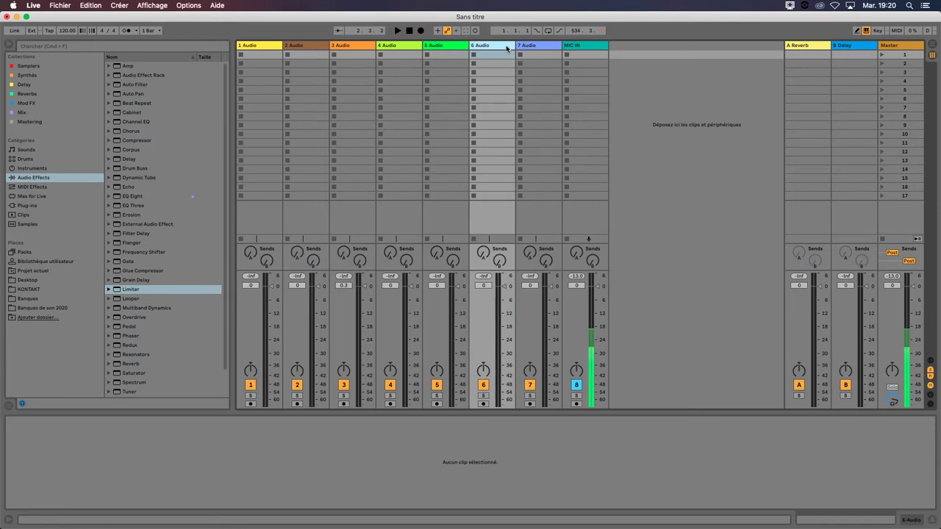
key(shift+super+t)
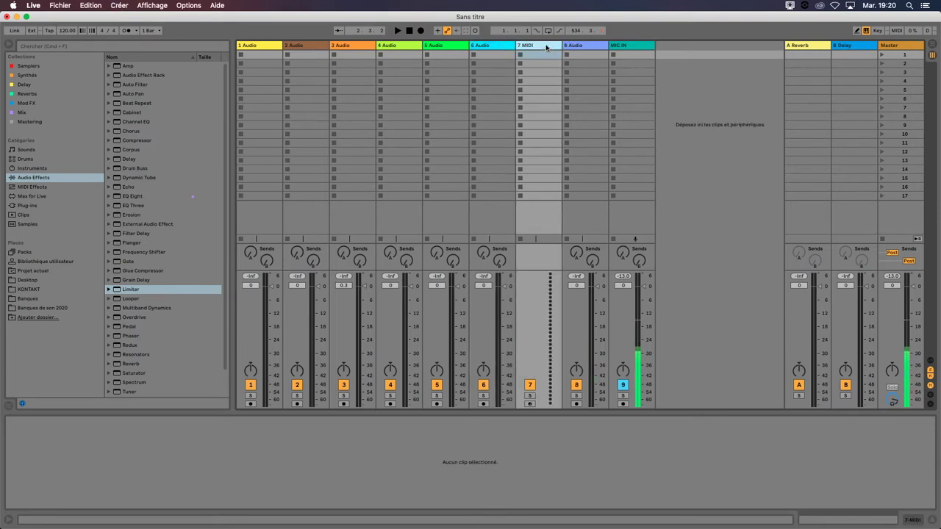
Create an empty MIDI clip in the first slot of the 7 MIDI track and switch to the Arrangement view.
key(Left)
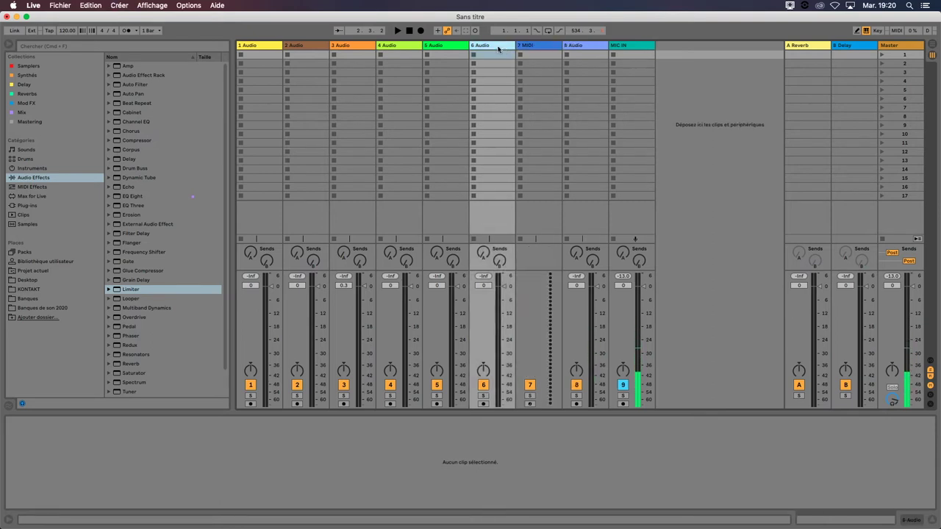
click(539, 45)
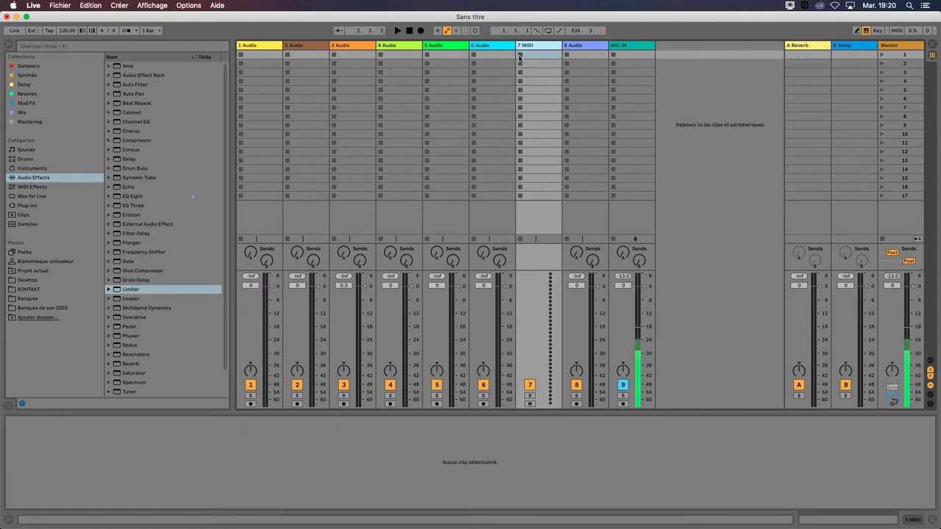
double_click(537, 57)
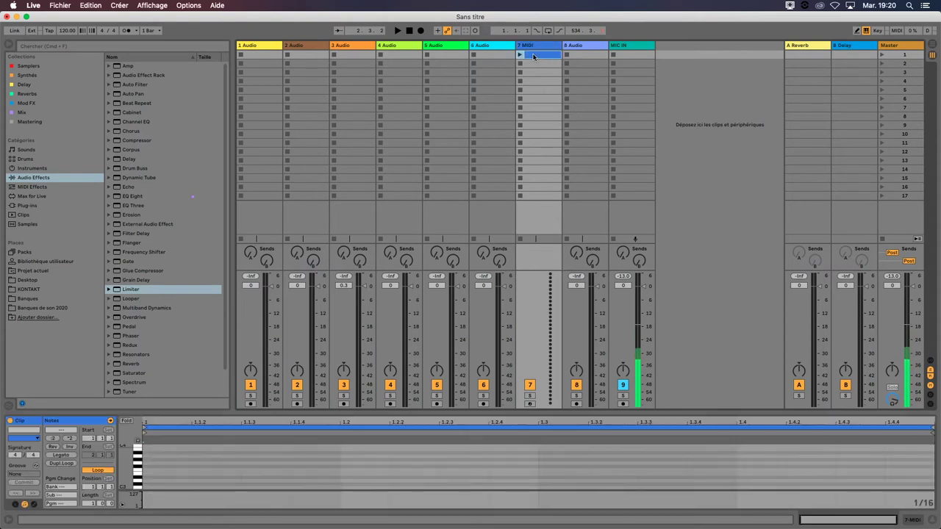
key(Tab)
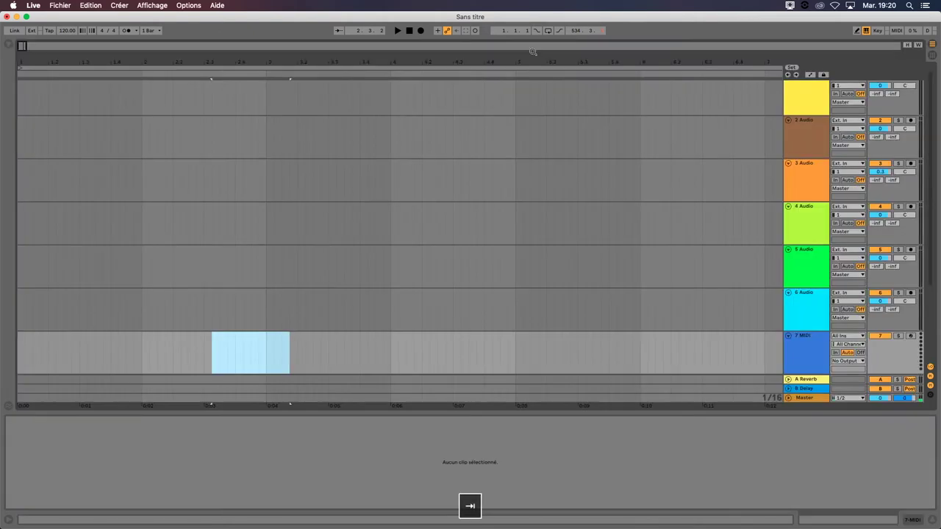
Insert an empty MIDI clip on the 7 MIDI track spanning 2.1.4 to 3.4.1.
click(383, 276)
drag(164, 345, 363, 344)
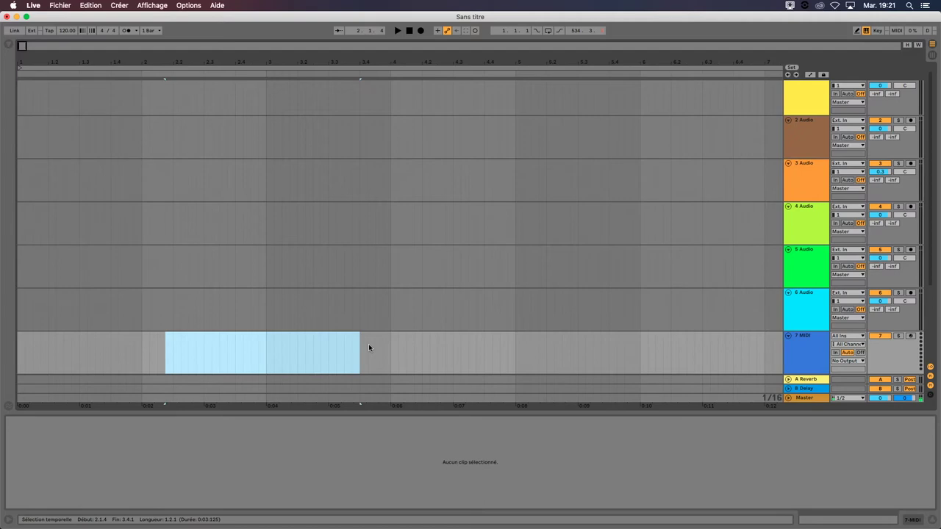
key(super+shift+m)
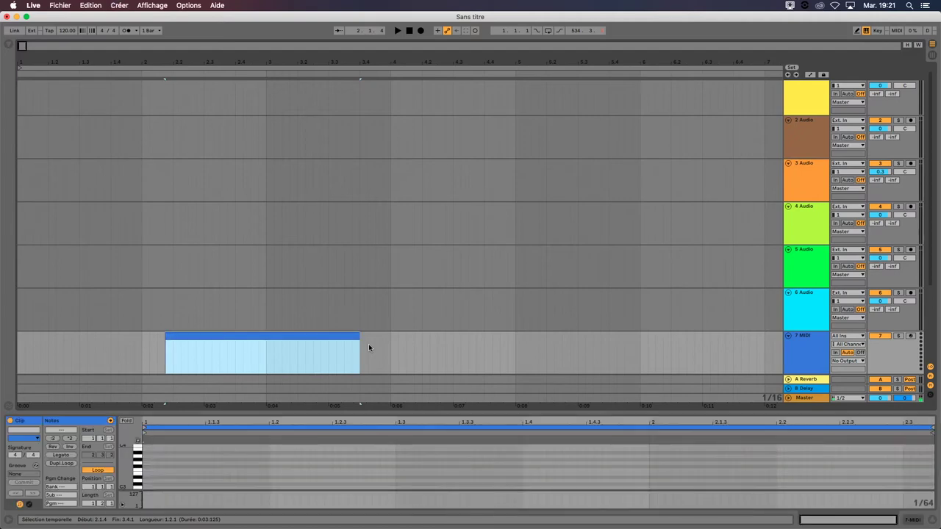
click(344, 337)
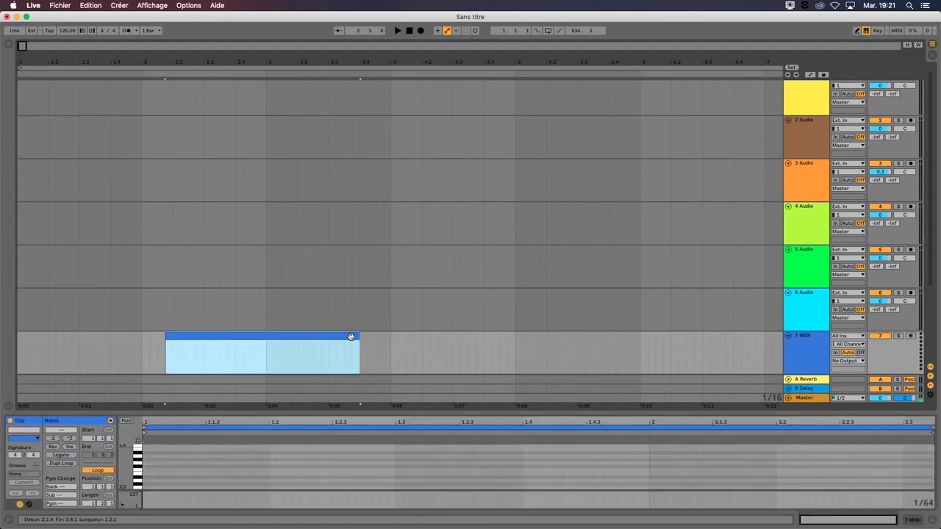
Insert two shorter empty MIDI clips on the 7 MIDI track, one starting at 4.1.1 and one from 5.1.2 to 5.3.1.
click(392, 348)
drag(392, 348, 580, 344)
key(super+shift+m)
key(super+shift+m)
click(585, 338)
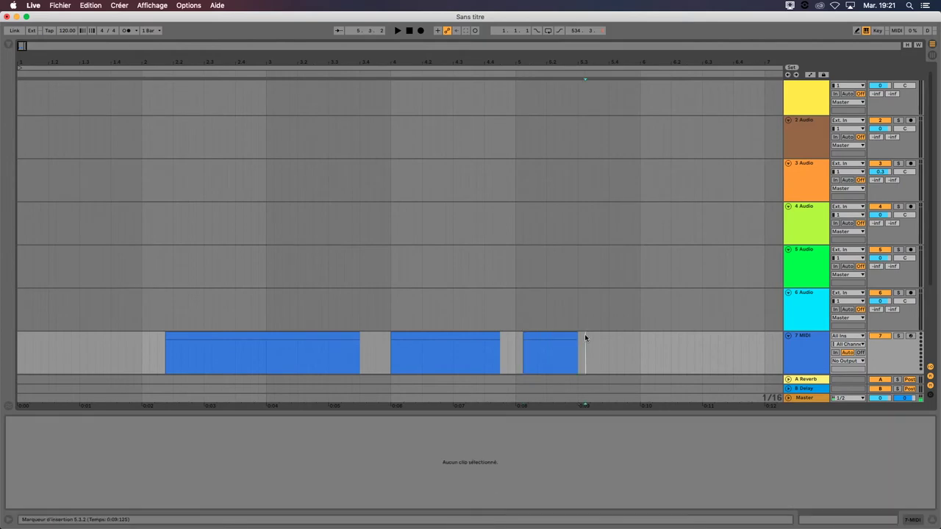
Delete all three MIDI clips on the 7 MIDI track in the arrangement.
click(562, 344)
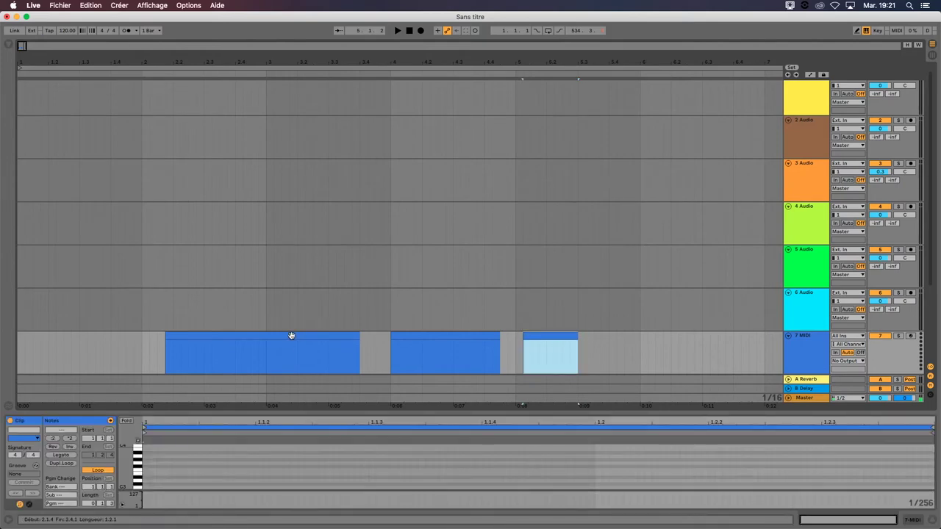
shift+click(291, 336)
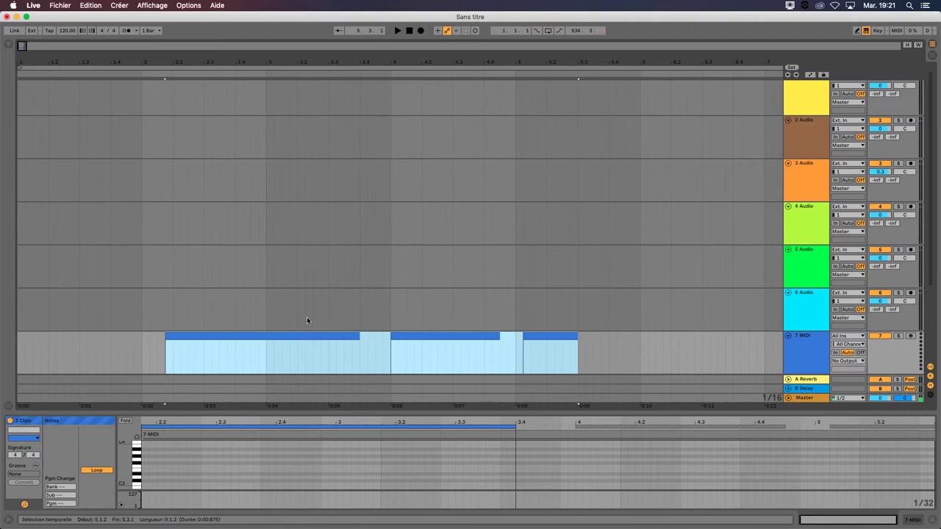
scroll(307, 317, down, 3)
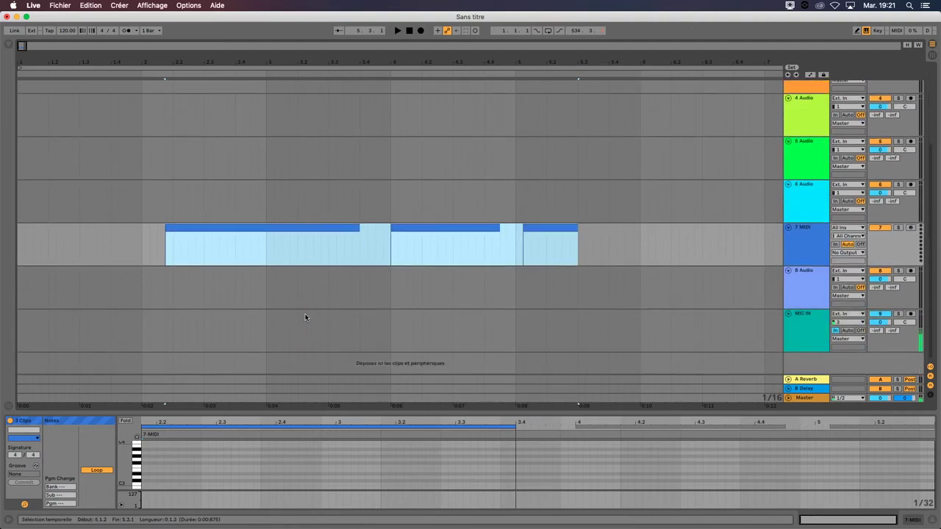
key(Delete)
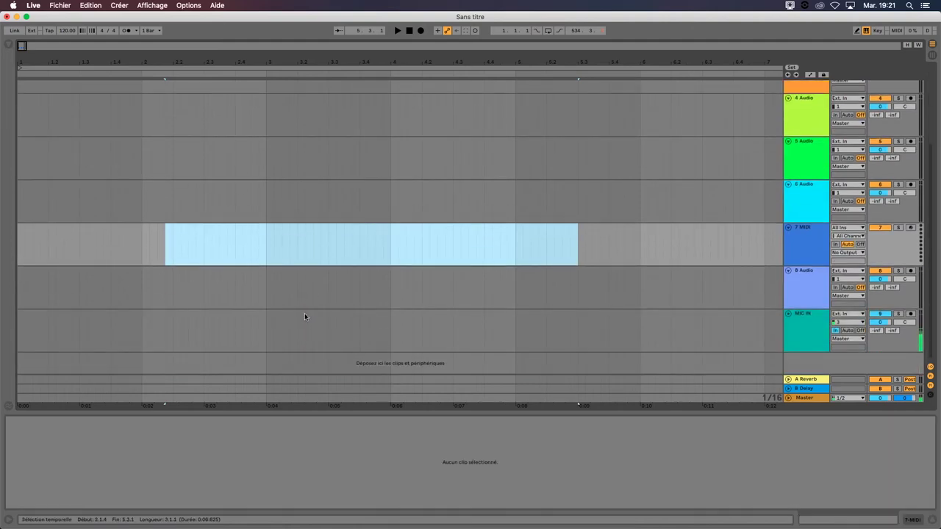
Try to insert a MIDI clip over a time selection on the 8 Audio track and on the MIC IN track.
click(310, 297)
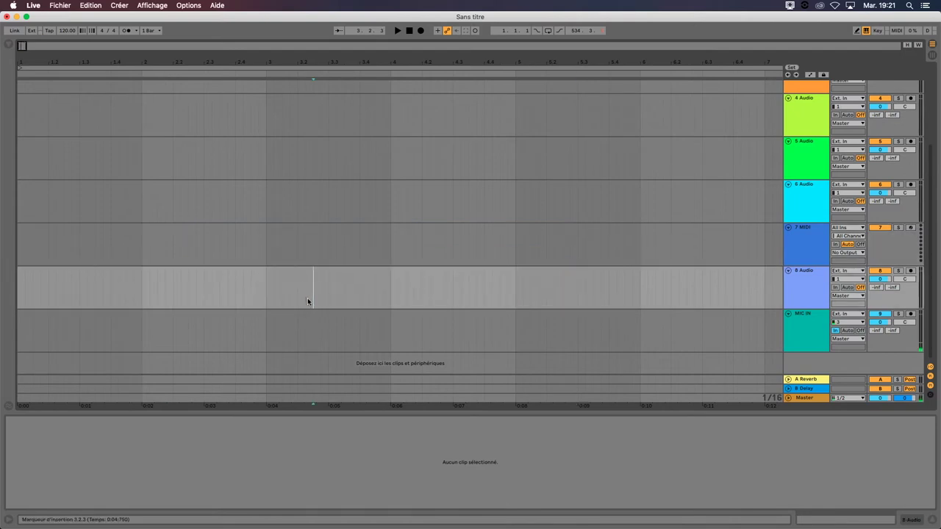
drag(225, 279, 470, 293)
key(shift+super+semicolon)
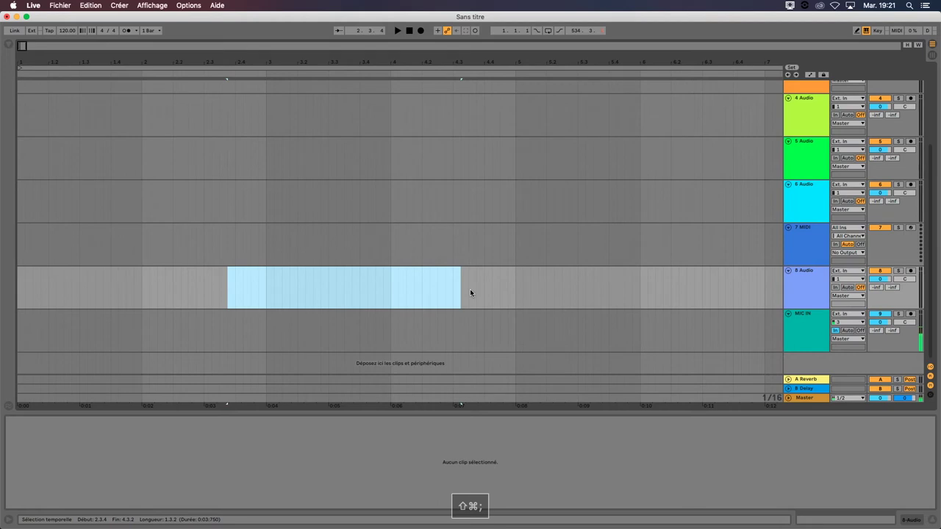
click(431, 297)
drag(258, 331, 416, 337)
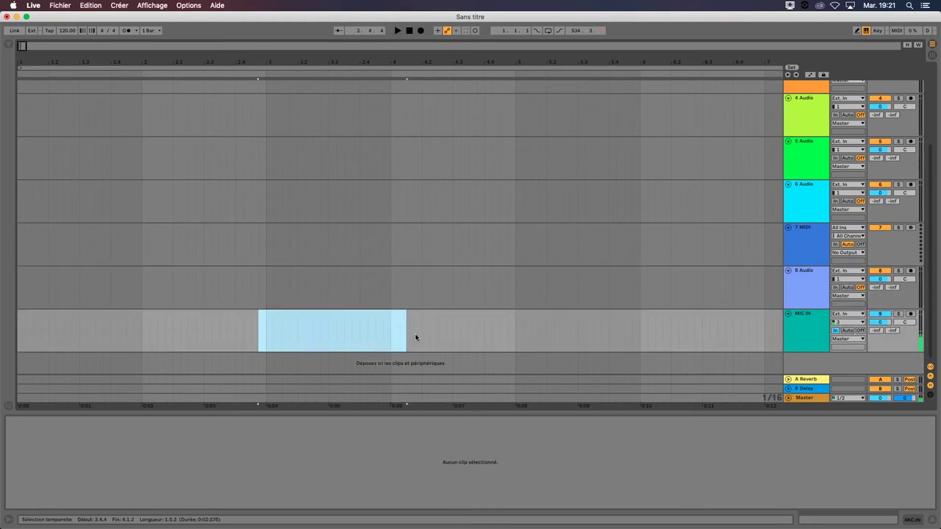
key(shift+super+semicolon)
Insert a one-bar empty MIDI clip on the 7 MIDI track from 3.1.3 to 4.1.3.
drag(279, 241, 411, 239)
key(shift+super+semicolon)
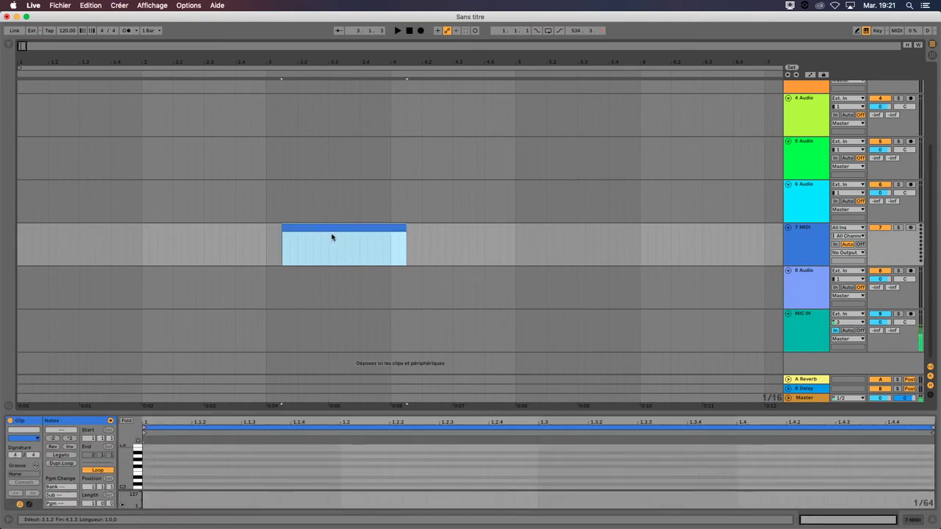
click(352, 244)
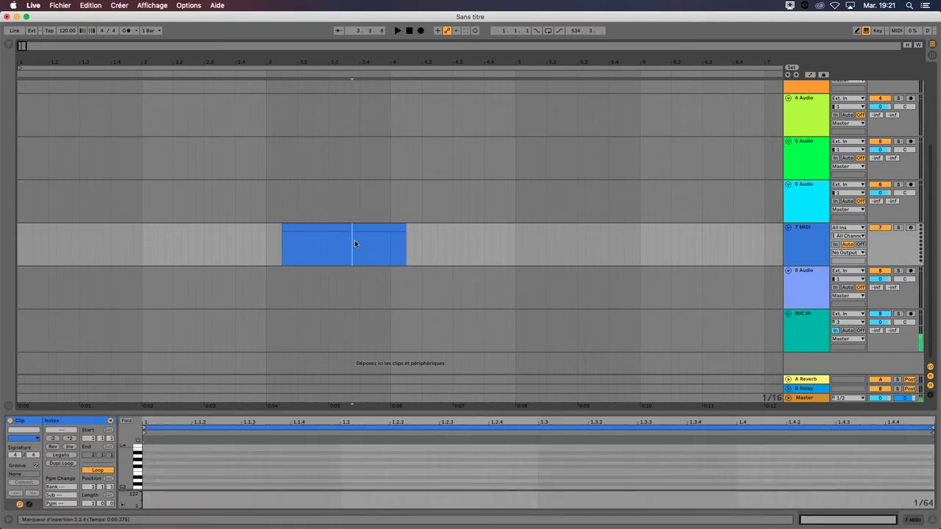
Add four short notes at different positions in the piano roll of the one-bar MIDI clip on the 7 MIDI track.
click(417, 234)
click(367, 226)
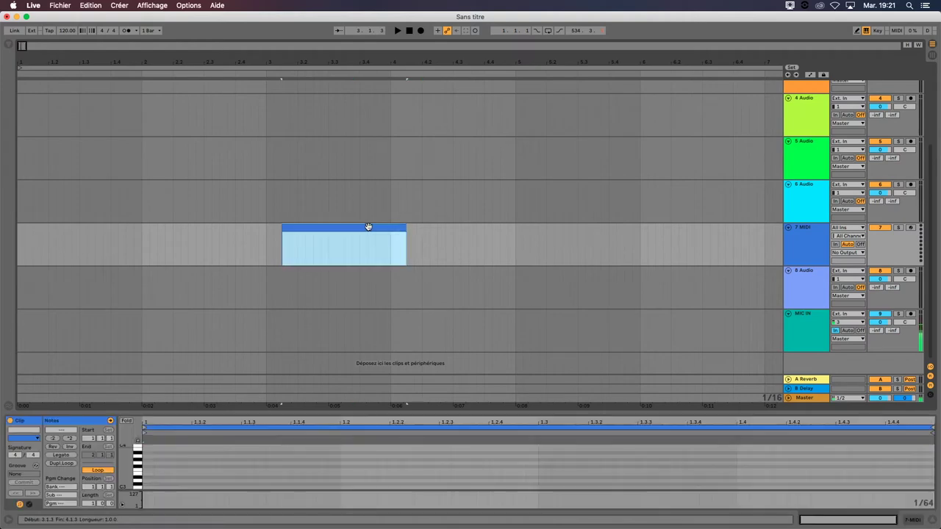
double_click(234, 462)
double_click(396, 459)
double_click(520, 466)
click(687, 470)
double_click(799, 463)
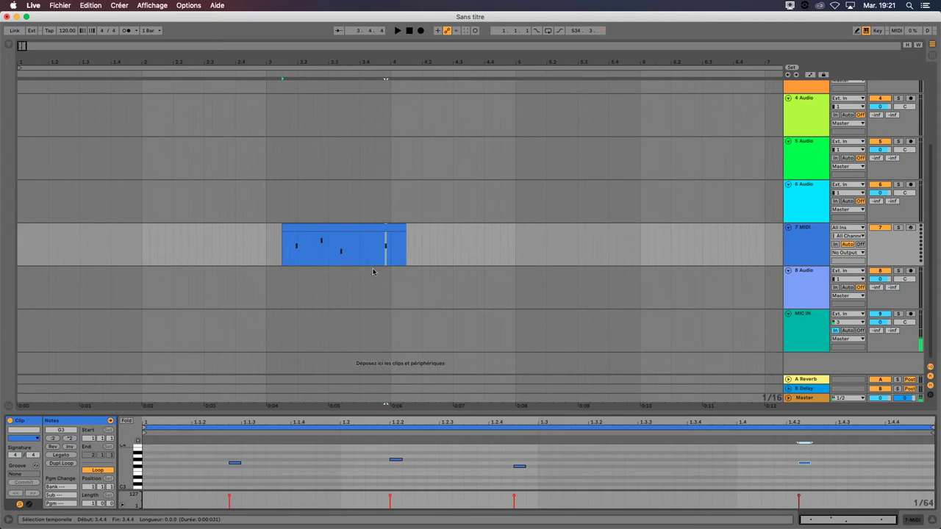
Split the MIDI clip at 3.4.1 and move its second part away to start at about 4.1.4.
click(360, 245)
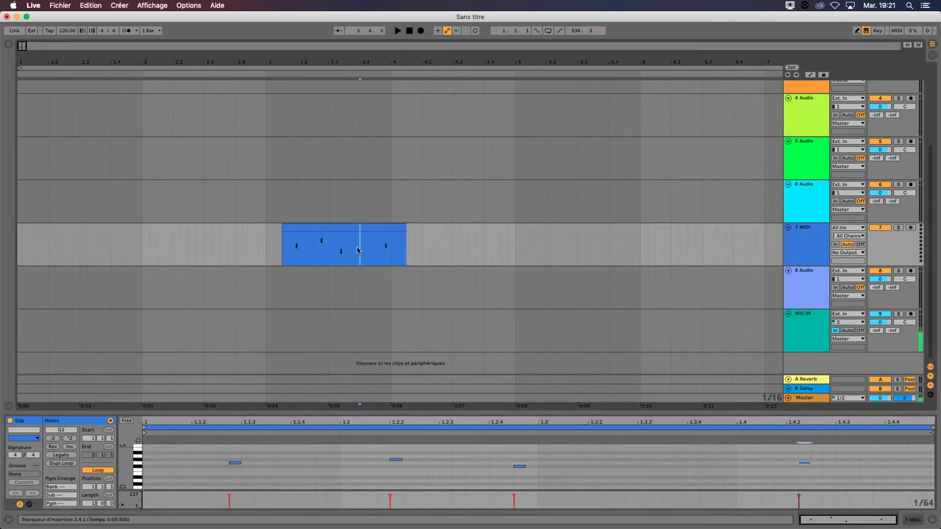
key(super+e)
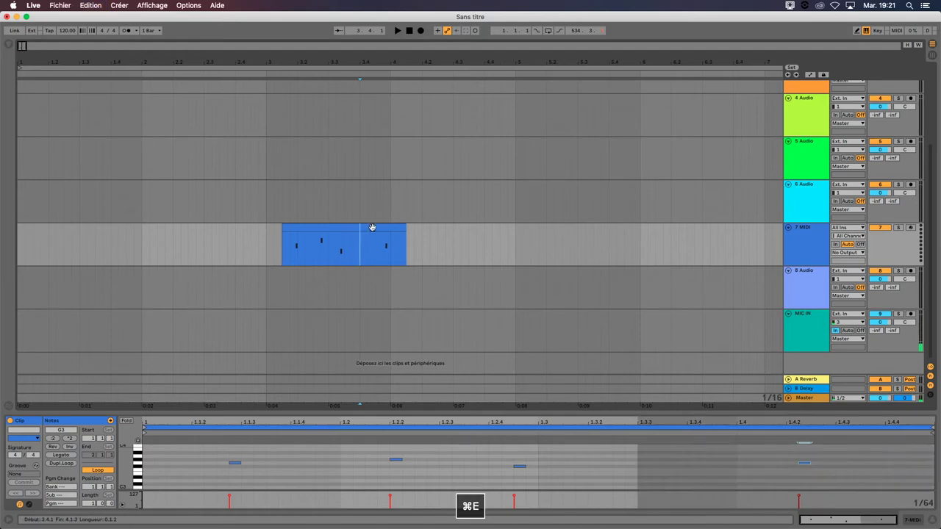
click(385, 242)
click(443, 238)
drag(384, 242, 433, 227)
click(401, 242)
click(439, 237)
click(523, 238)
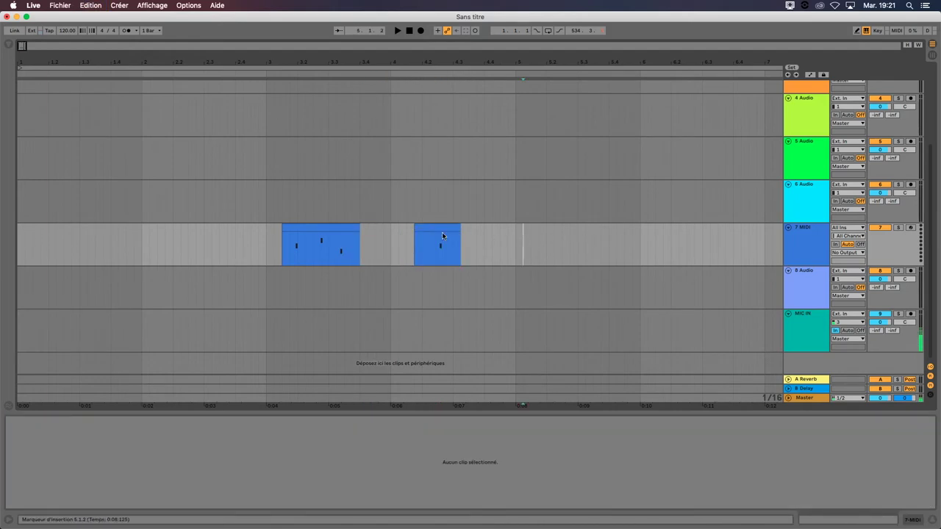
Split the first MIDI clip at 3.2.3 and move its second piece to start at 3.3.1.
right_click(315, 243)
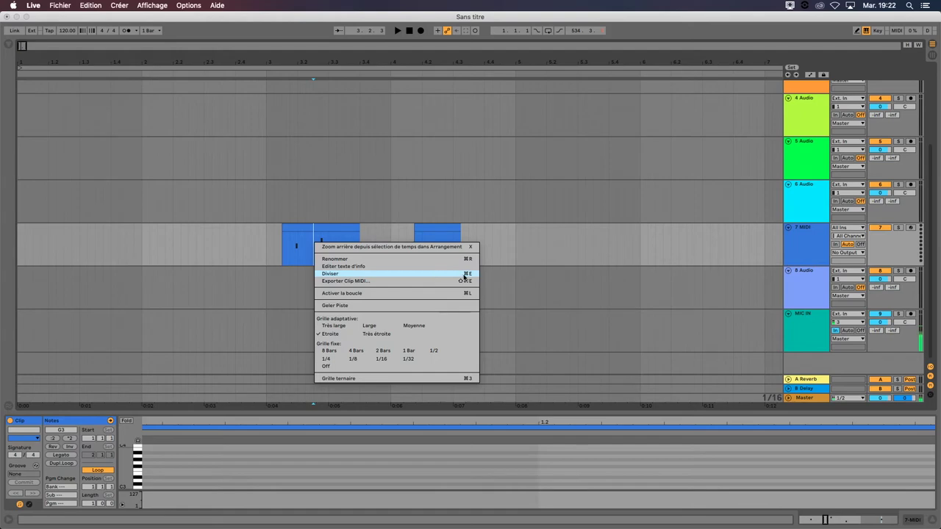
click(523, 247)
click(314, 246)
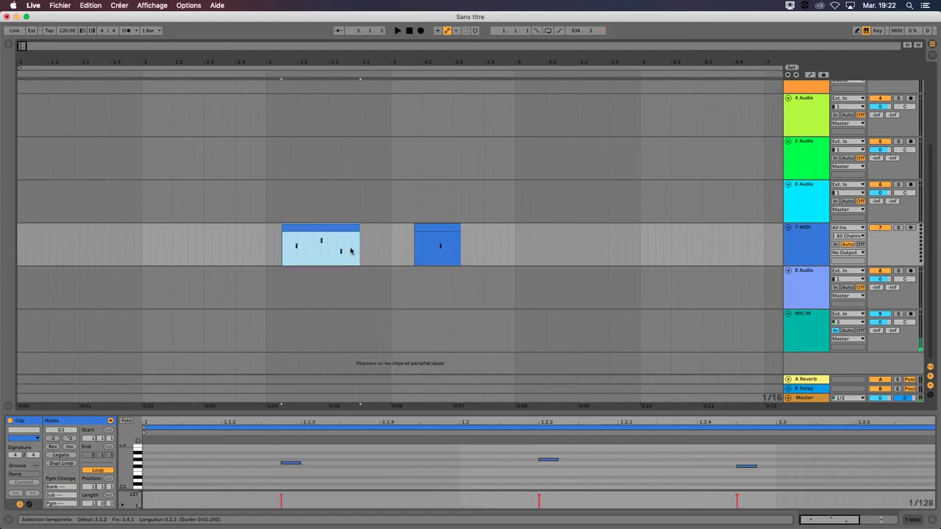
key(super+e)
drag(326, 227, 352, 237)
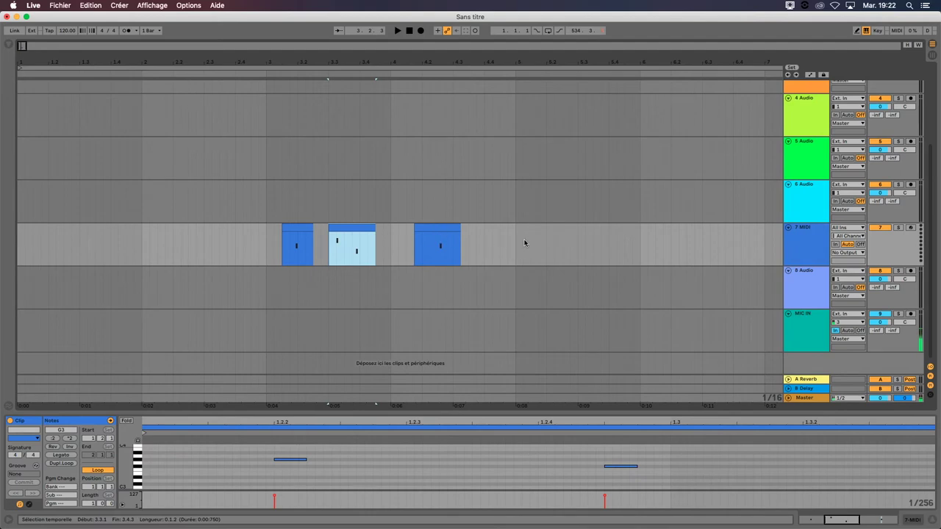
Replace the three MIDI clips on the 7 MIDI track with one new empty clip from 2.4.4 to 3.2.3, cut down to 3.1.1–3.2.1.
drag(519, 240, 240, 237)
key(Delete)
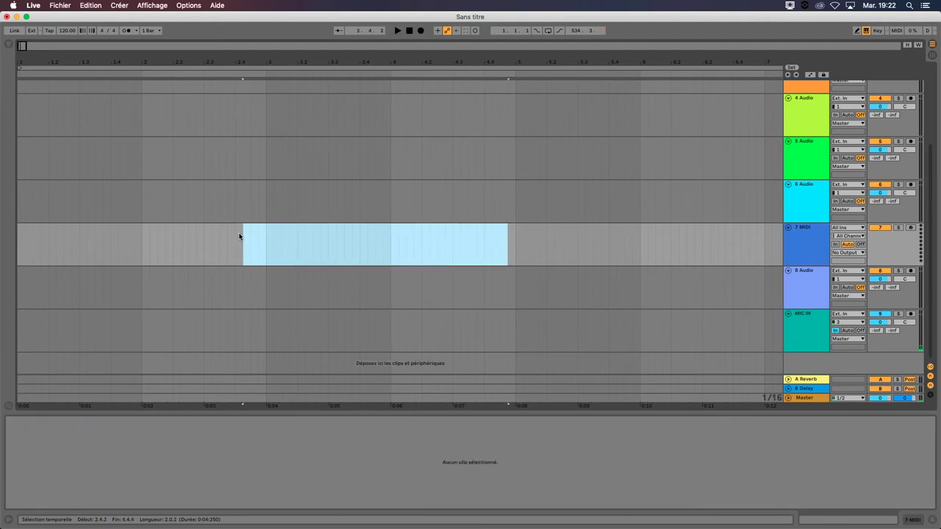
drag(258, 246, 318, 248)
key(super+shift+m)
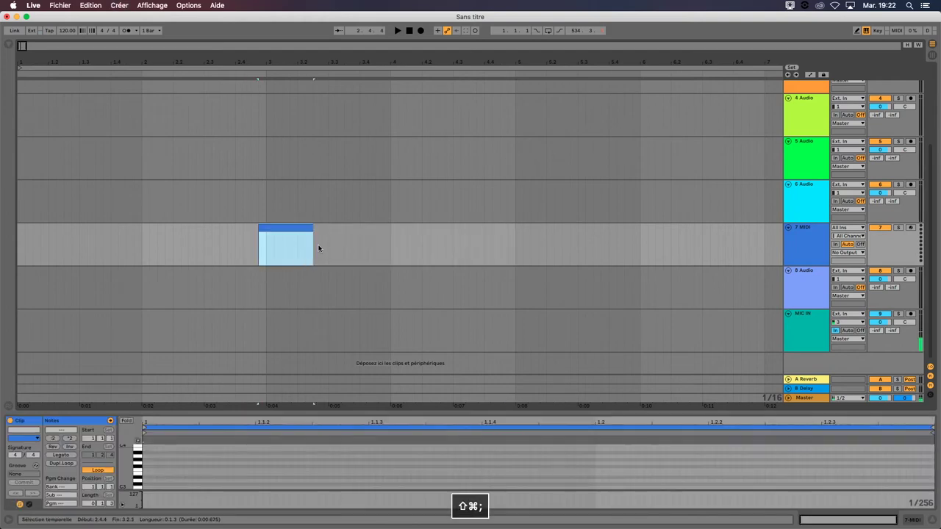
mouse_move(304, 228)
mouse_down()
mouse_move(312, 228)
mouse_move(297, 232)
mouse_up()
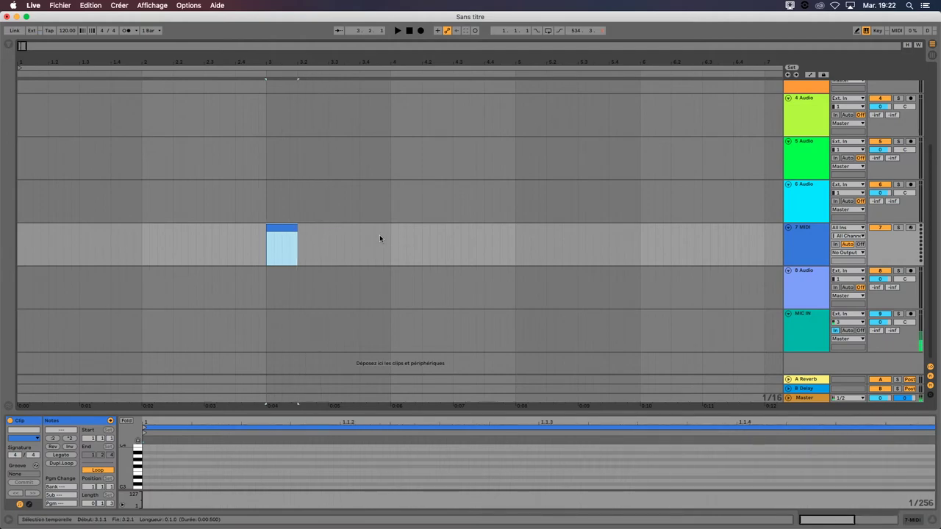
Duplicate the one-beat MIDI clip repeatedly until clips fill the 7 MIDI track from 3.1.1 to 5.1.1, then select the first one.
key(super+d)
key(super+d)
key(super+d)
click(282, 230)
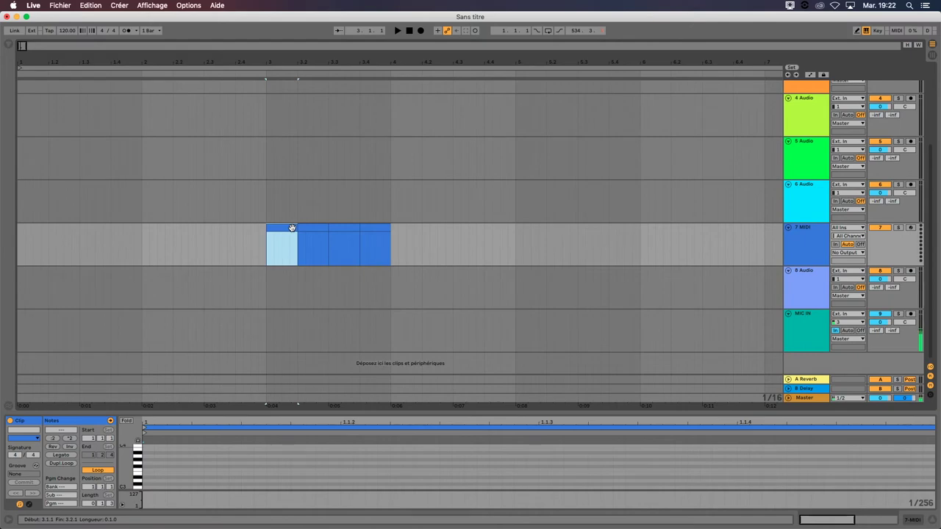
key(super+d)
key(super+d)
key(super+d)
key(super+d)
key(super+d)
key(super+d)
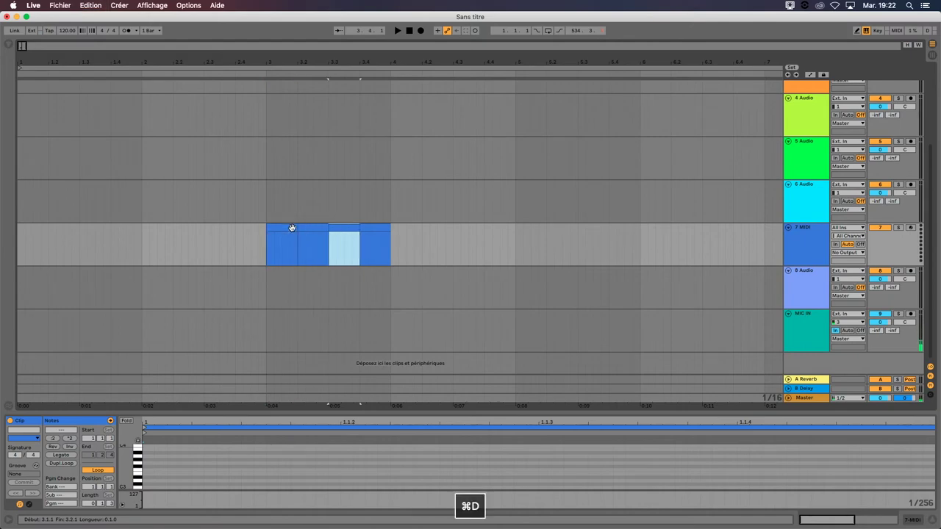
key(super+d)
click(290, 227)
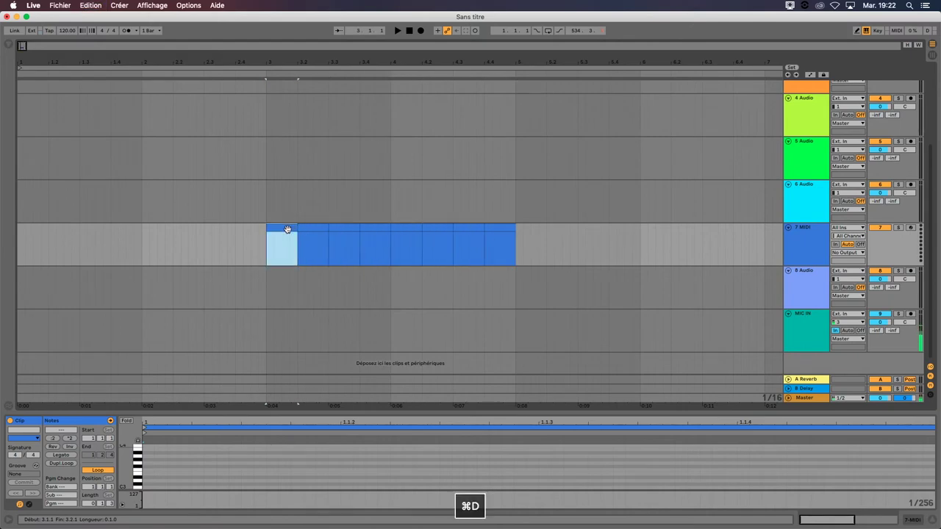
Copy the last MIDI clip in the row and paste it farther along the 7 MIDI track at about 5.3.2.
click(493, 228)
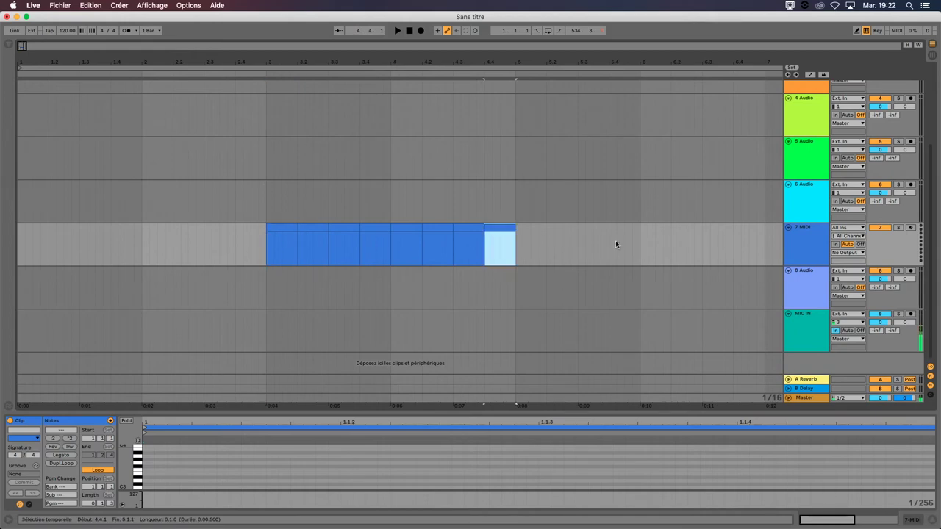
key(super+c)
click(586, 236)
key(super+v)
Duplicate the MIDI clip at 4.4.1 three times to close the gap before the pasted clip.
click(501, 228)
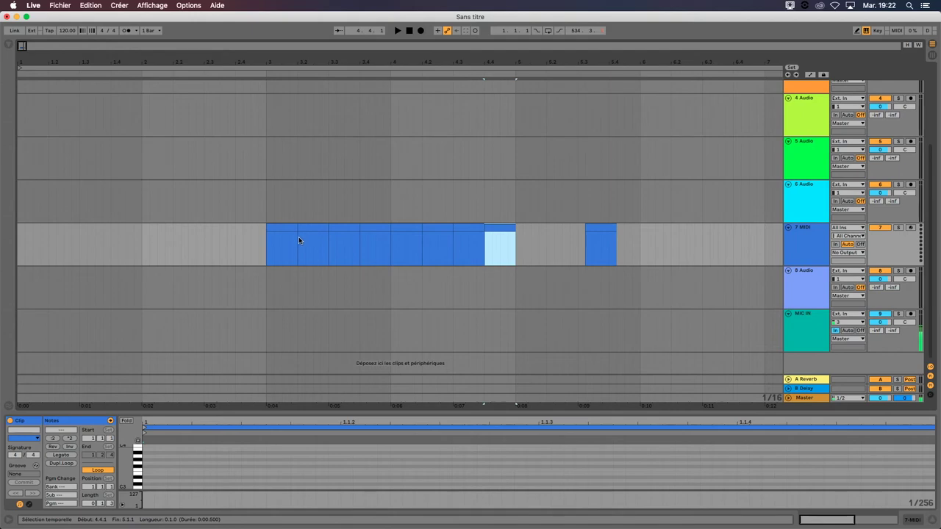
key(super+d)
key(super+d)
key(super+d)
Select the two MIDI clips between 5.1.1 and 5.3.1 together and duplicate the pair twice, up to 6.3.1.
click(540, 227)
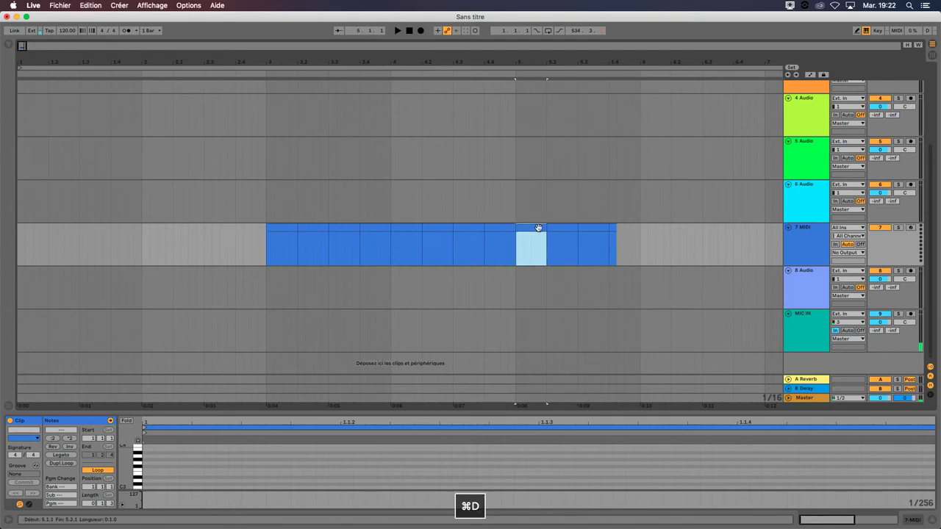
shift+click(565, 227)
key(super+d)
key(super+d)
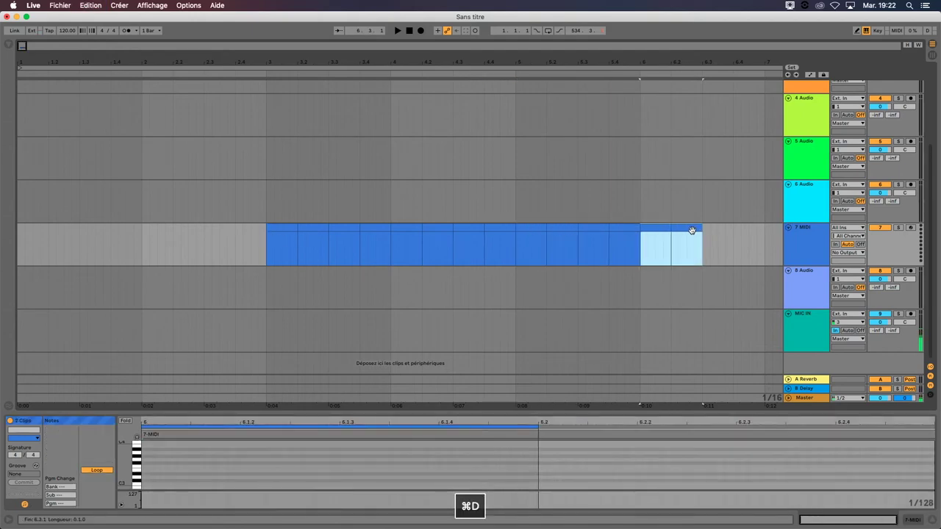
click(732, 237)
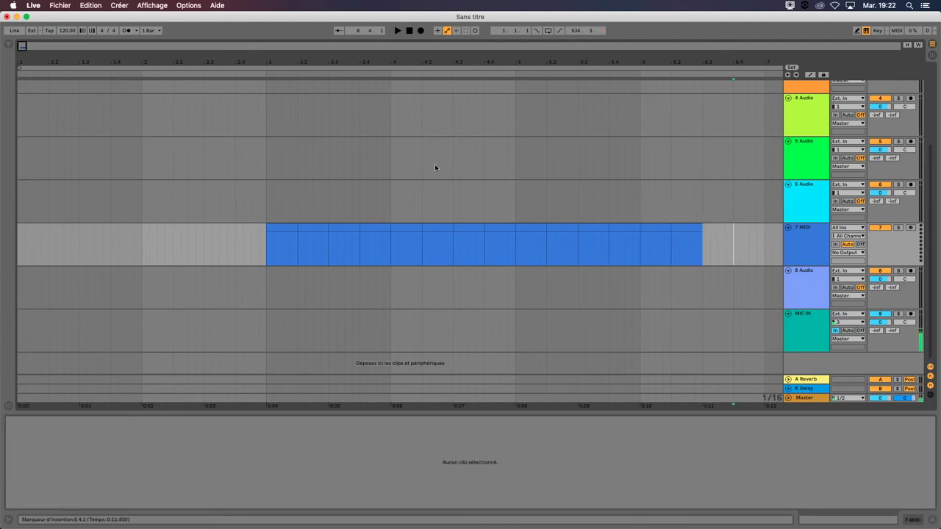
Draw six short notes in the first MIDI clip at 3.1.1 with Draw Mode, then turn Draw Mode off.
click(331, 188)
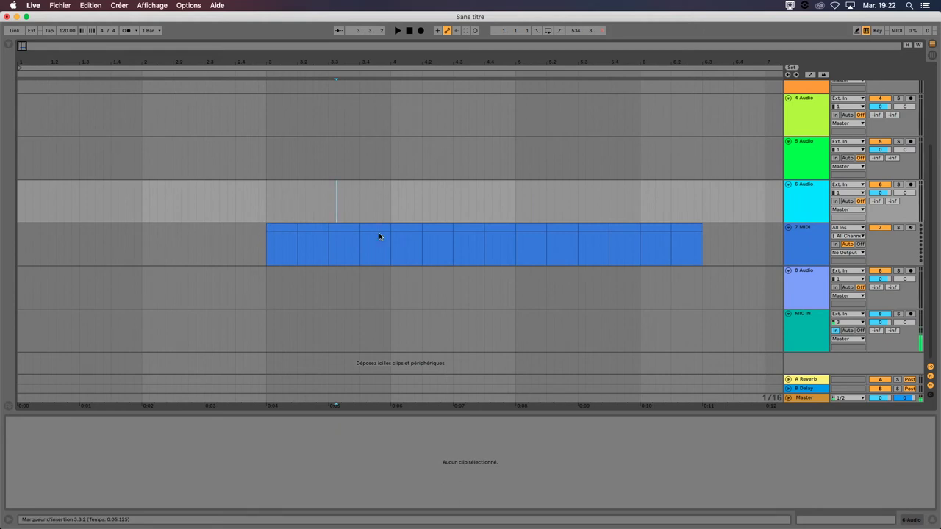
click(290, 227)
key(b)
click(297, 469)
click(359, 466)
click(396, 453)
click(433, 472)
click(482, 462)
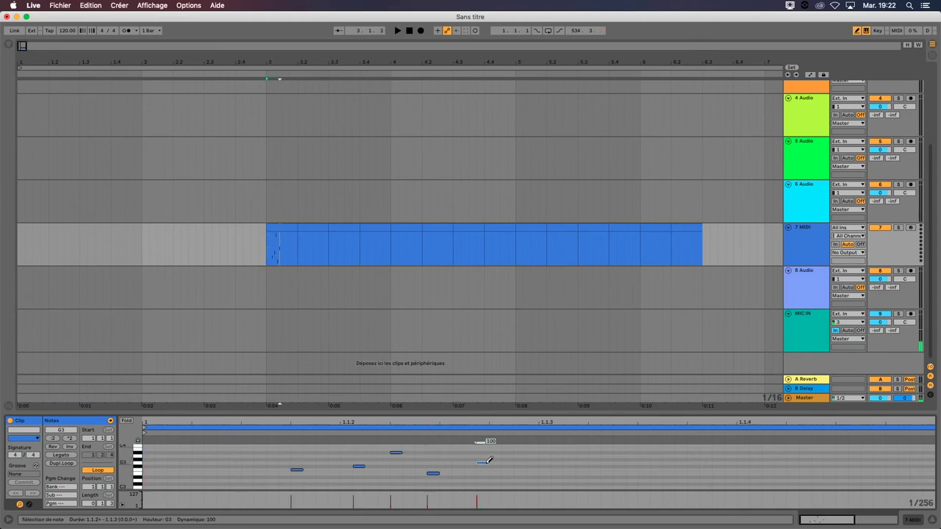
click(543, 472)
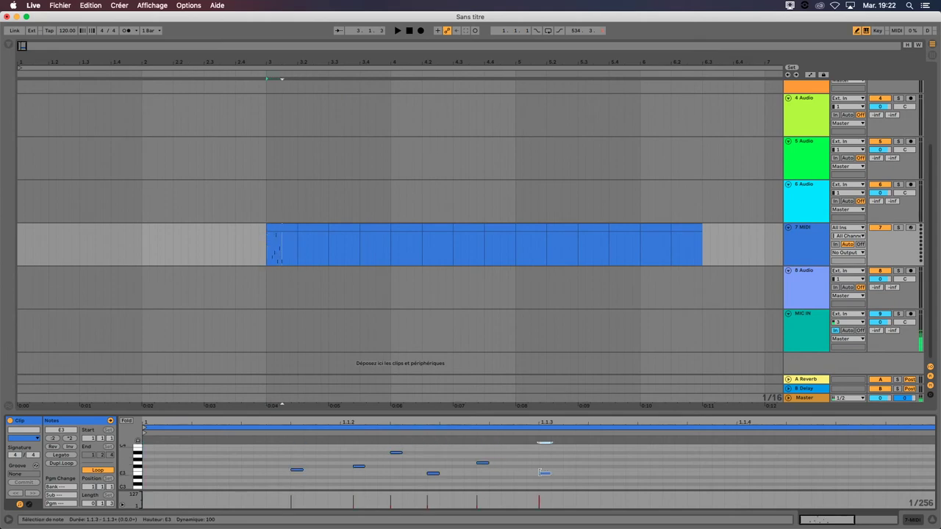
key(b)
click(543, 468)
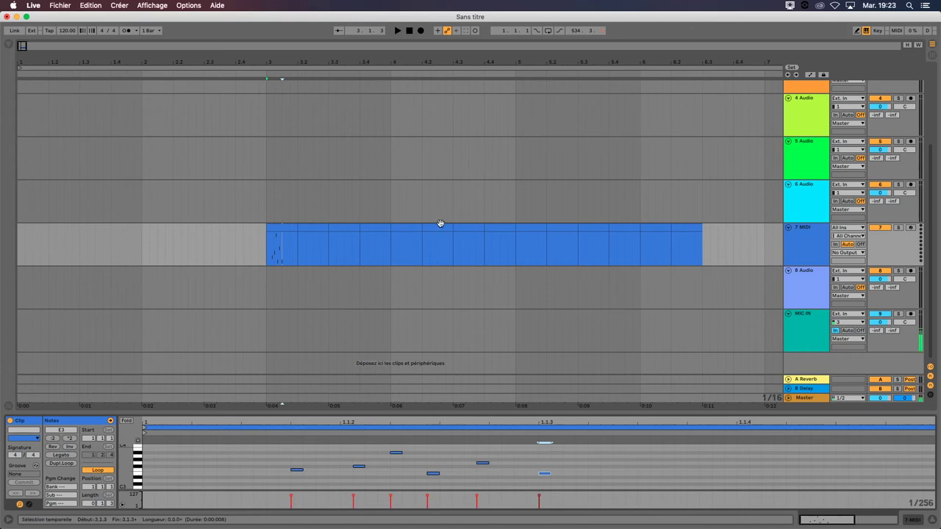
Show automation in the arrangement, look over the tracks' automation lines, and hide automation again.
key(a)
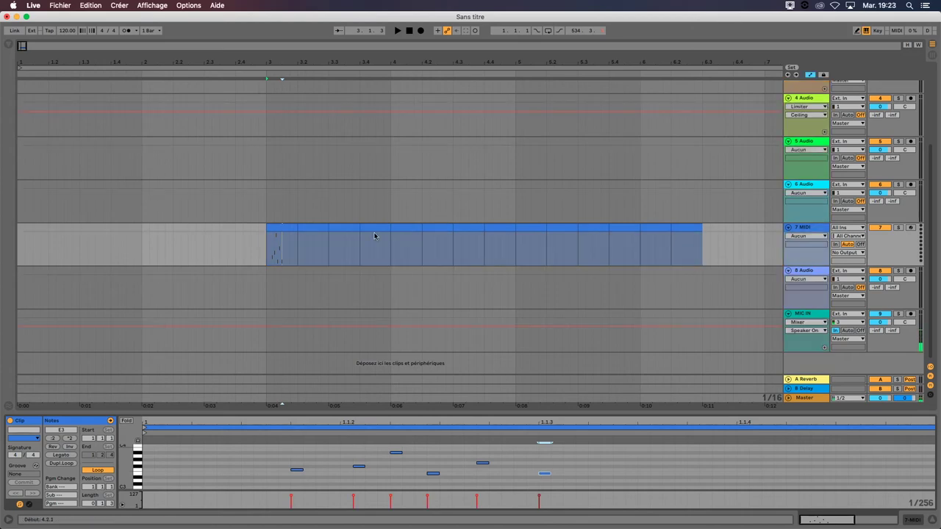
scroll(275, 133, up, 5)
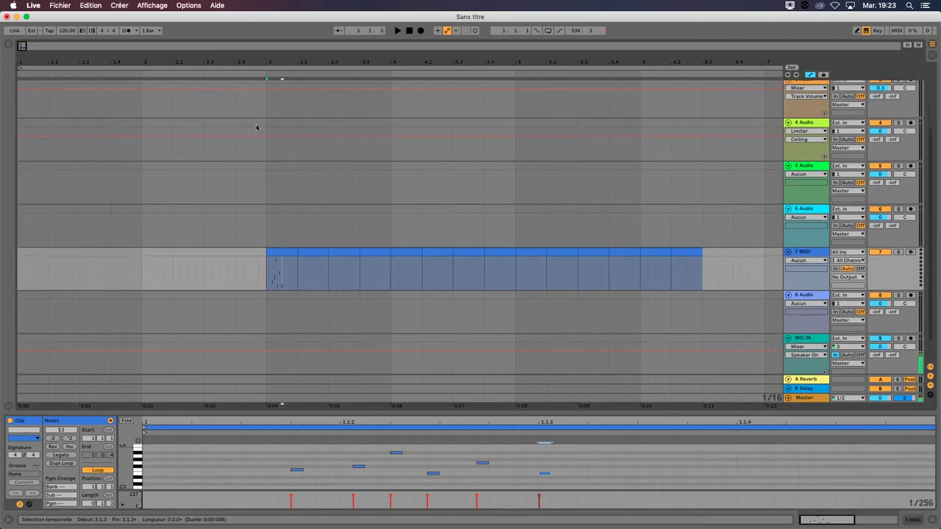
scroll(271, 154, down, 3)
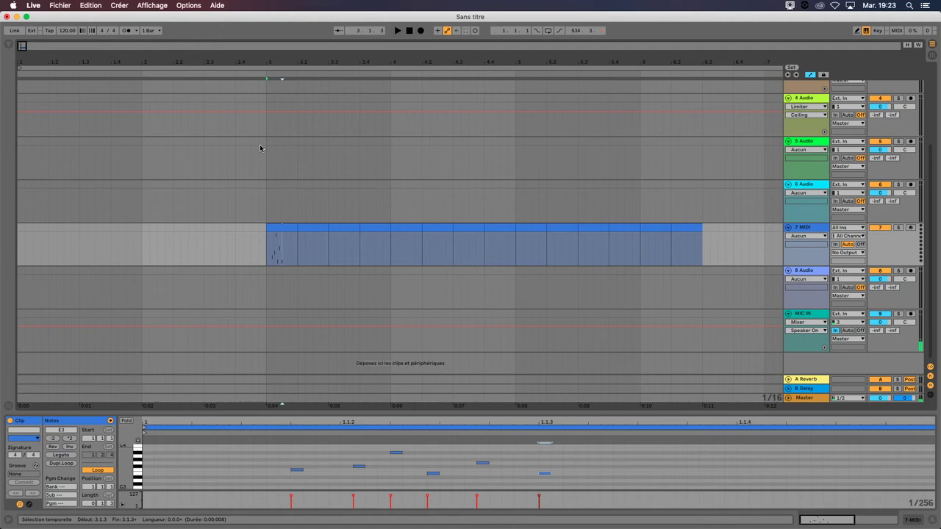
key(a)
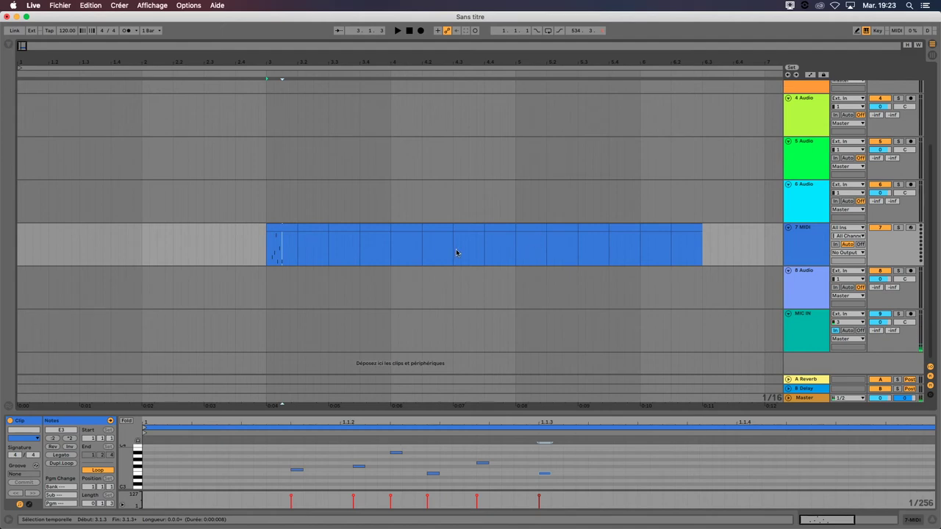
Open the name of the 6 Audio track for editing.
click(813, 190)
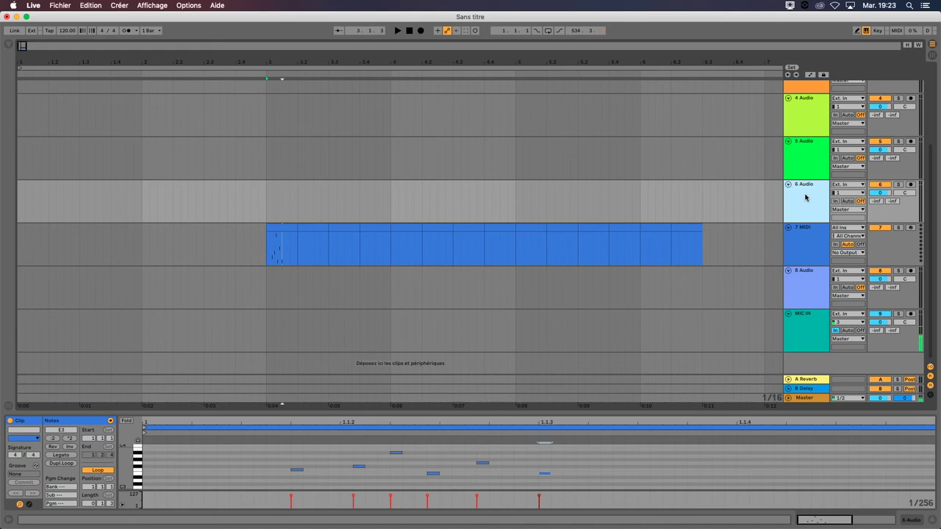
key(super+r)
click(805, 195)
key(super+r)
click(805, 200)
Switch the window to full screen and show the device view of the 6 Audio track in the detail area.
key(ctrl+super+f)
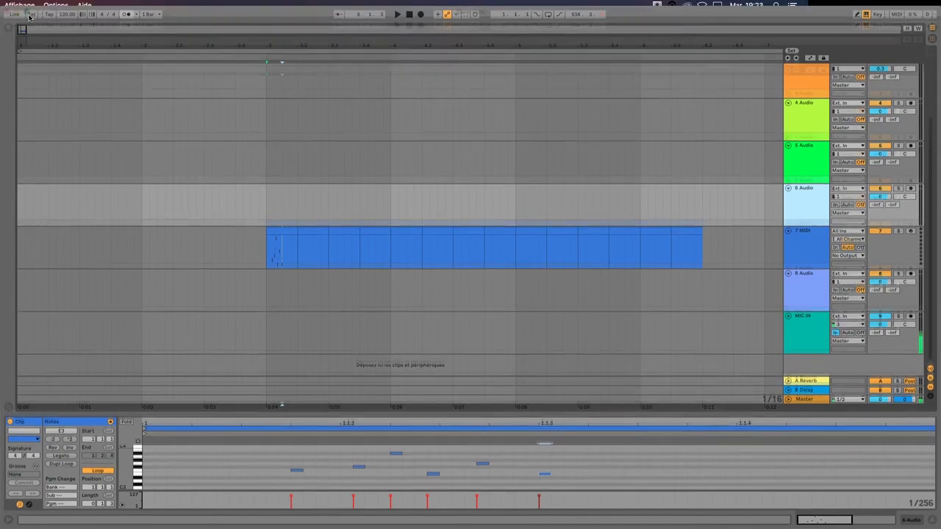
click(912, 521)
click(872, 521)
click(906, 519)
click(889, 519)
click(909, 521)
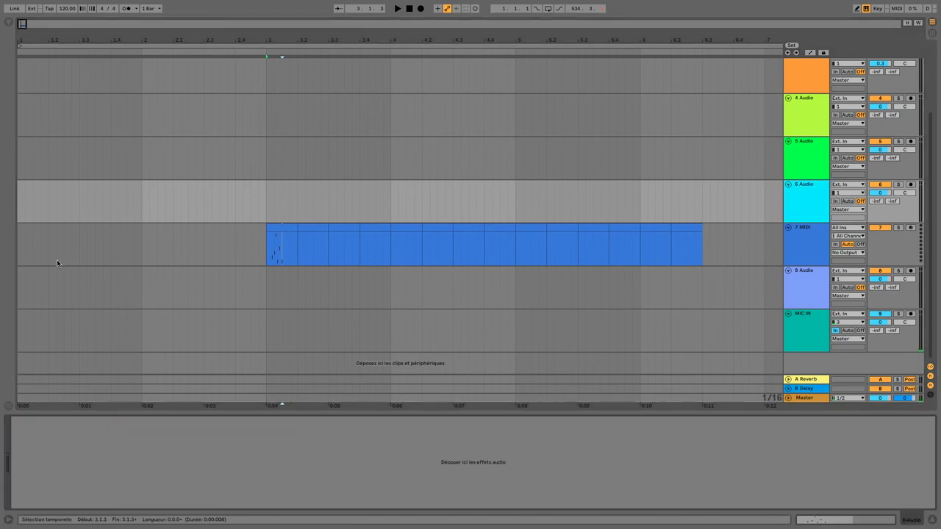
Open the browser and load the EQ Three audio effect onto the 6 Audio track.
click(9, 23)
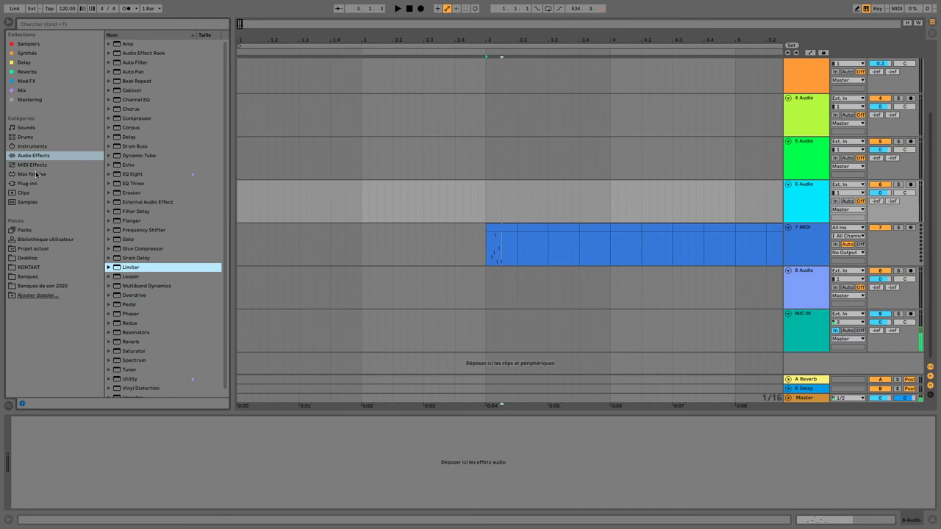
double_click(140, 185)
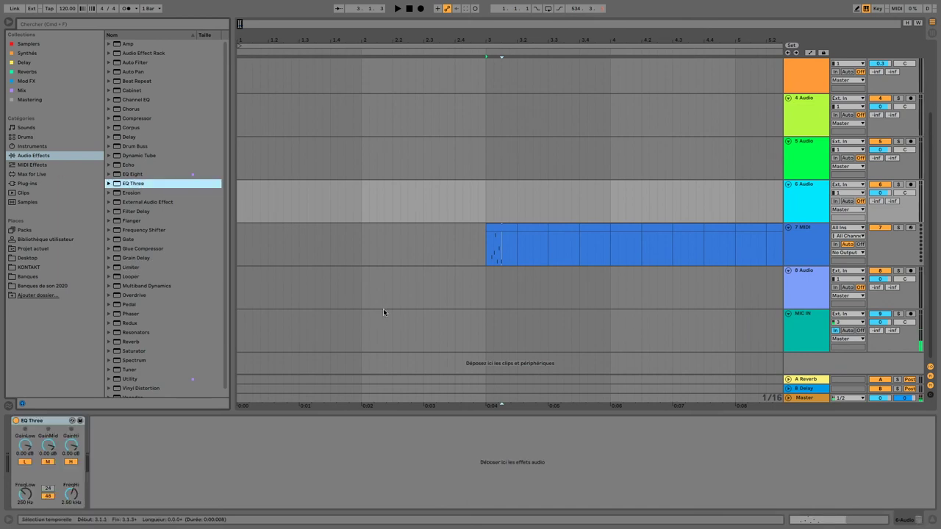
Toggle the detail area between the EQ Three device view and the MIDI clip view, then place the insert marker at 3.3.4 on 8 Audio.
key(shift+Tab)
key(shift+Tab)
key(shift+Tab)
key(shift+Tab)
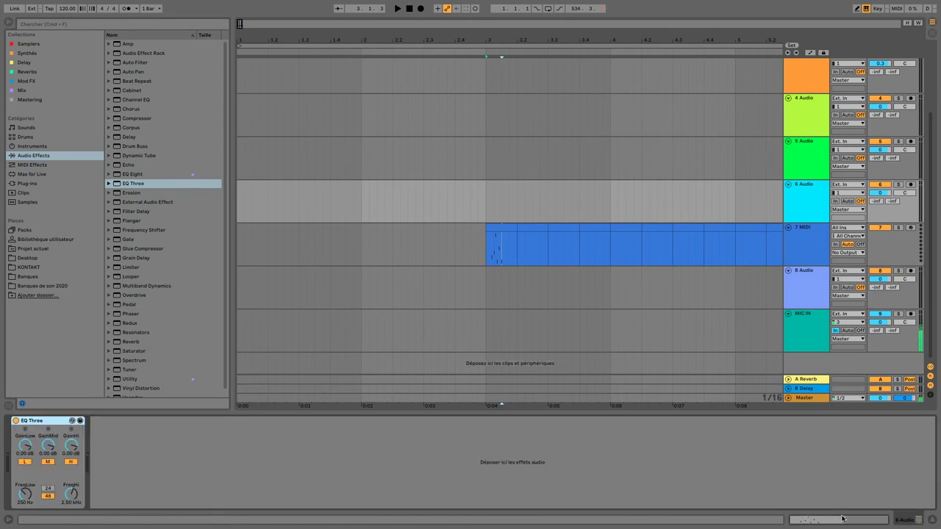
click(896, 520)
click(896, 520)
key(shift+Tab)
key(shift+Tab)
key(shift+Tab)
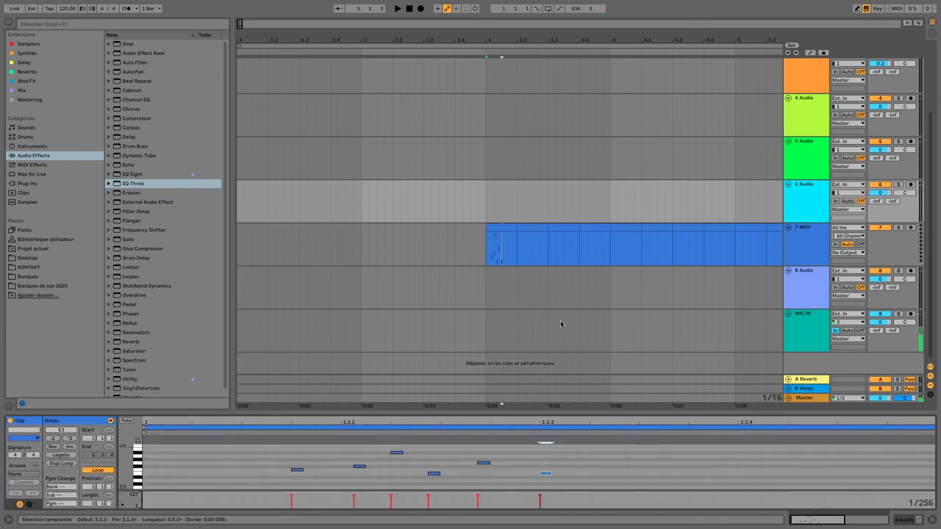
click(571, 296)
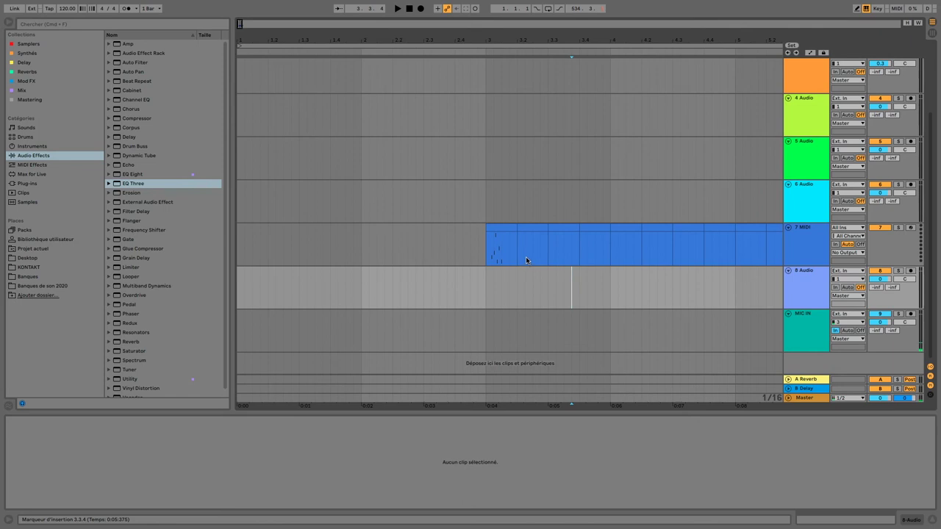
Select the last clip piece on the 7 MIDI track and turn MIDI mapping mode on and off twice.
drag(470, 42, 288, 43)
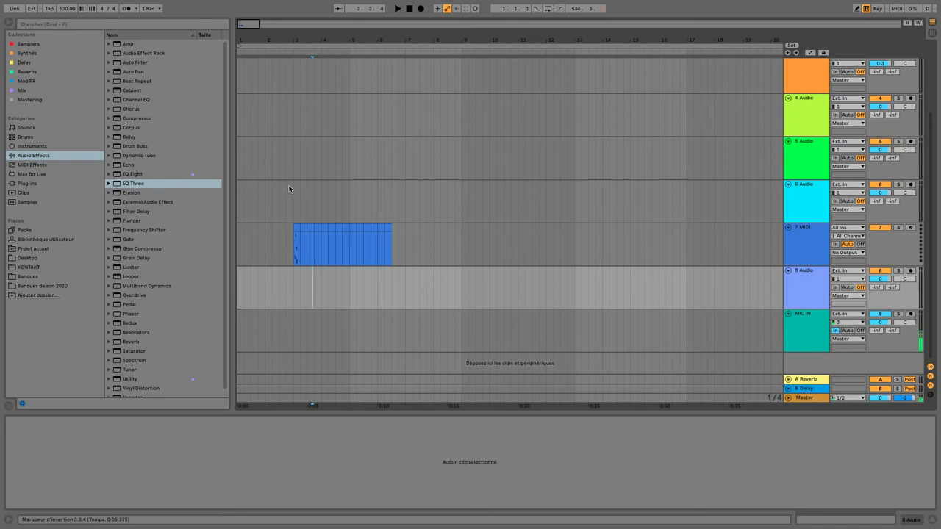
click(390, 226)
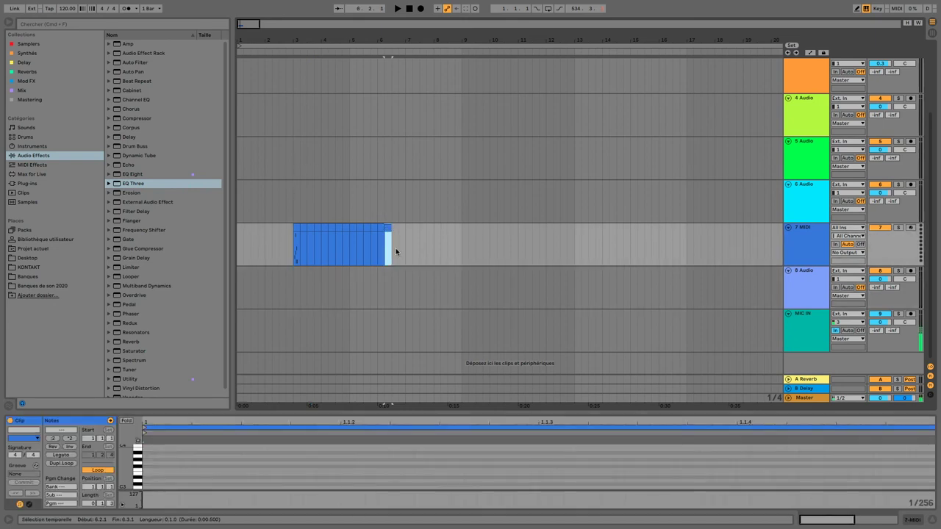
click(897, 8)
click(898, 9)
key(super+semicolon)
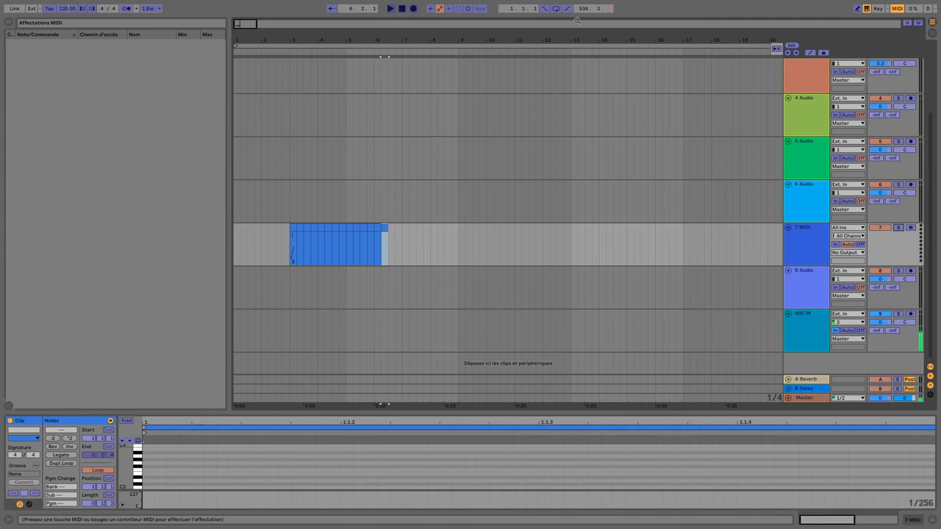
click(899, 8)
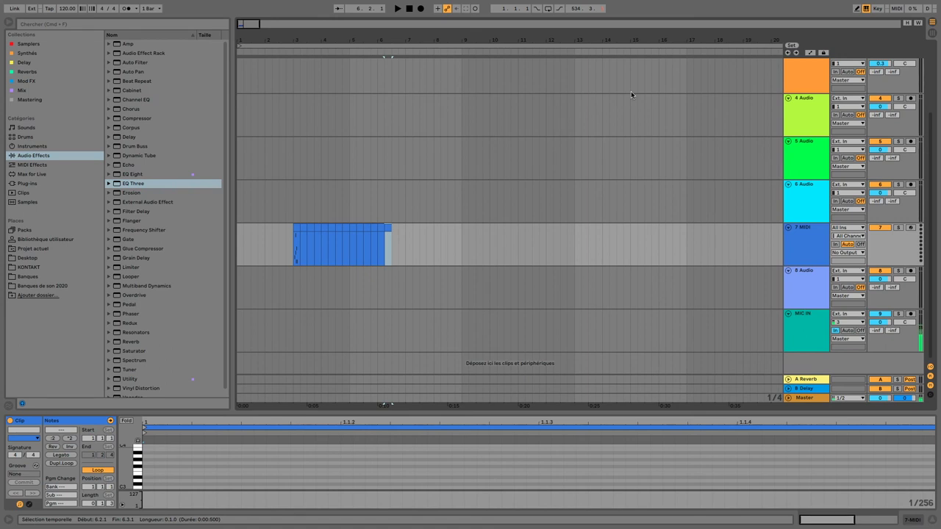
Open the Preferences window and close it again, twice.
key(super+m)
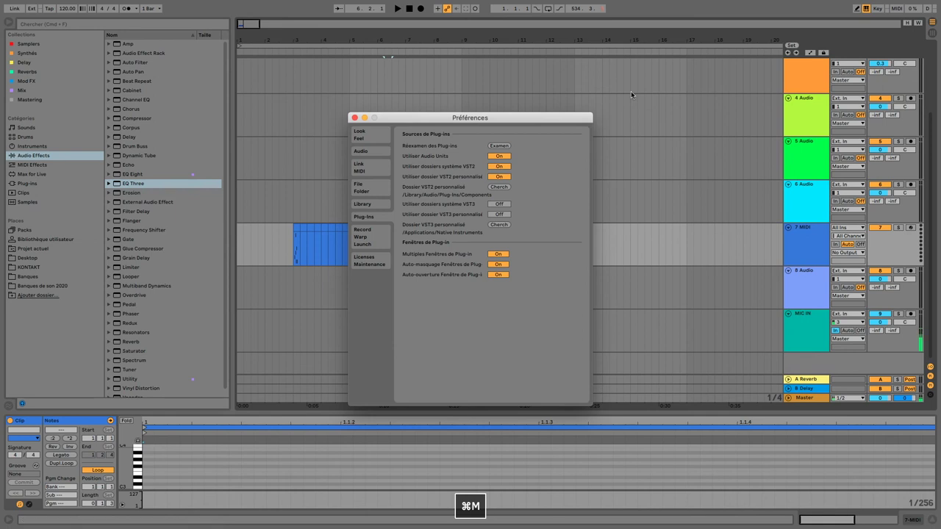
key(Escape)
key(super+m)
key(Escape)
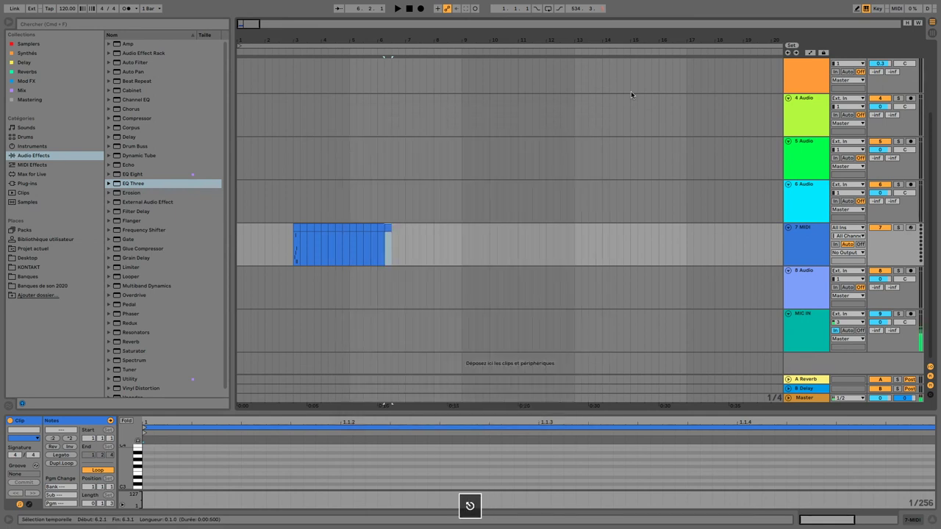
Return the playback position to 1.1.1, and start and stop playback of the arrangement.
click(592, 113)
click(410, 9)
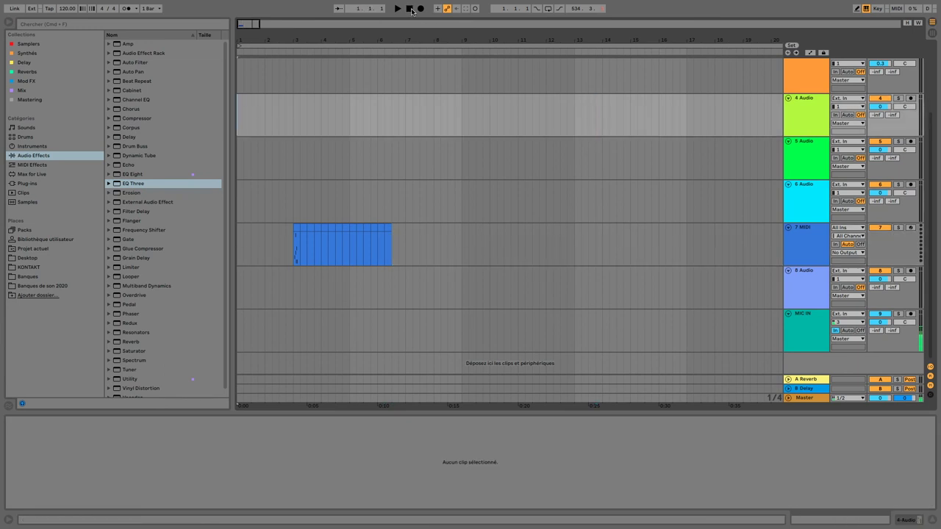
key(space)
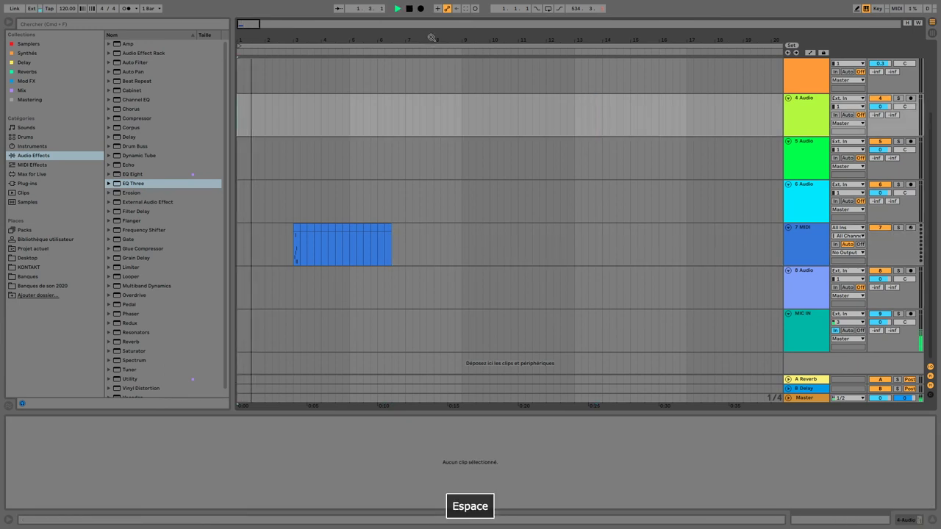
key(space)
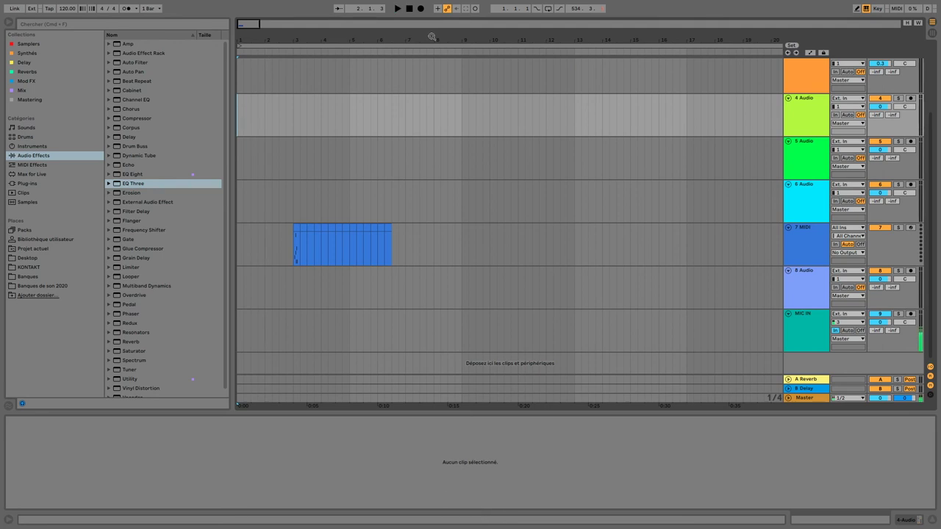
Switch back and forth twice between the Session and Arrangement views, ending in the Arrangement.
key(Tab)
key(Tab)
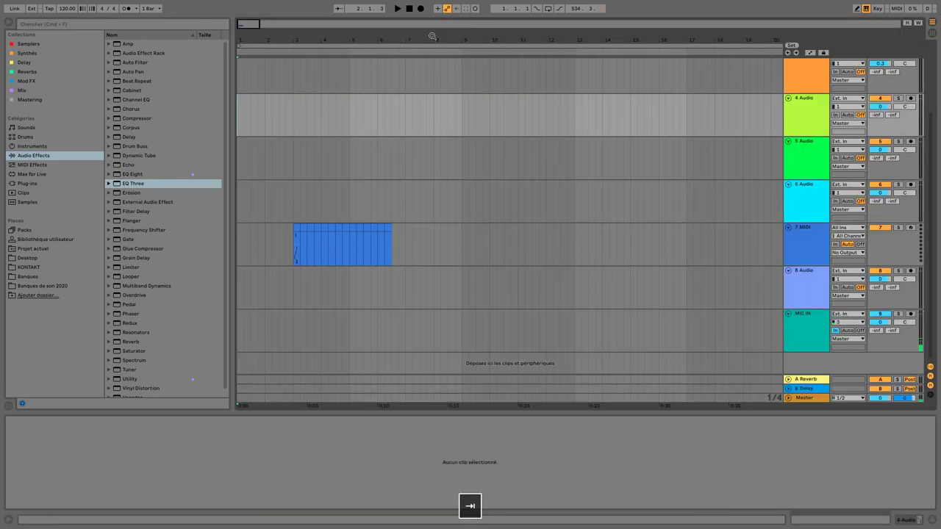
key(Tab)
key(Tab)
Insert an audio track below 4 Audio during playback, stop playback and insert a MIDI track below the new one.
key(space)
click(812, 110)
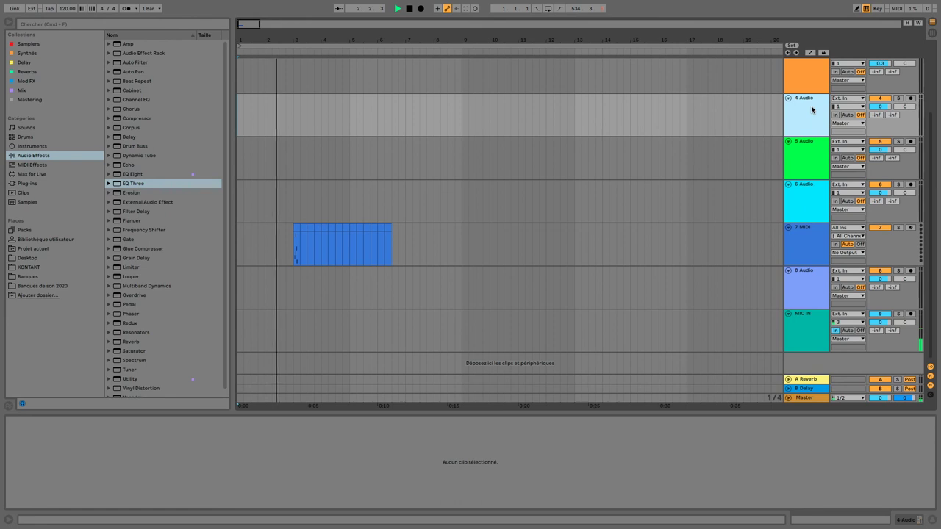
key(super+t)
key(space)
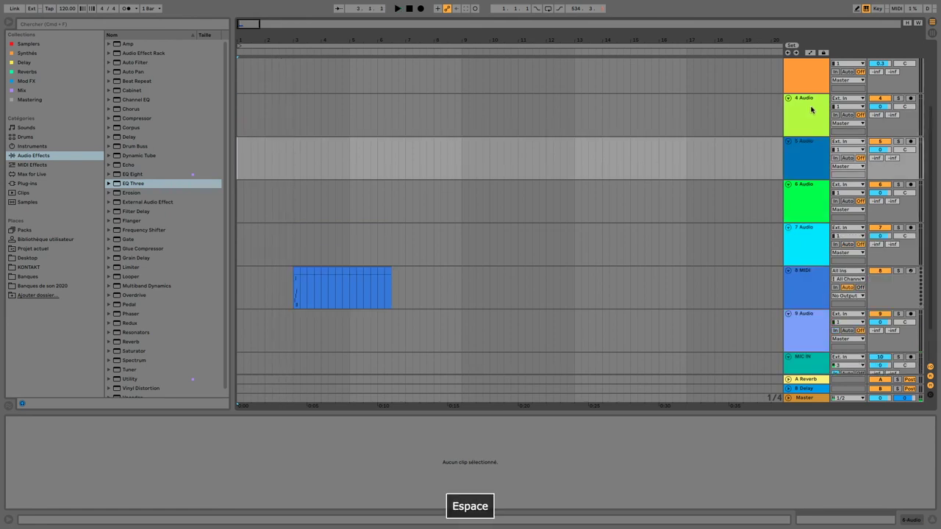
key(super+shift+t)
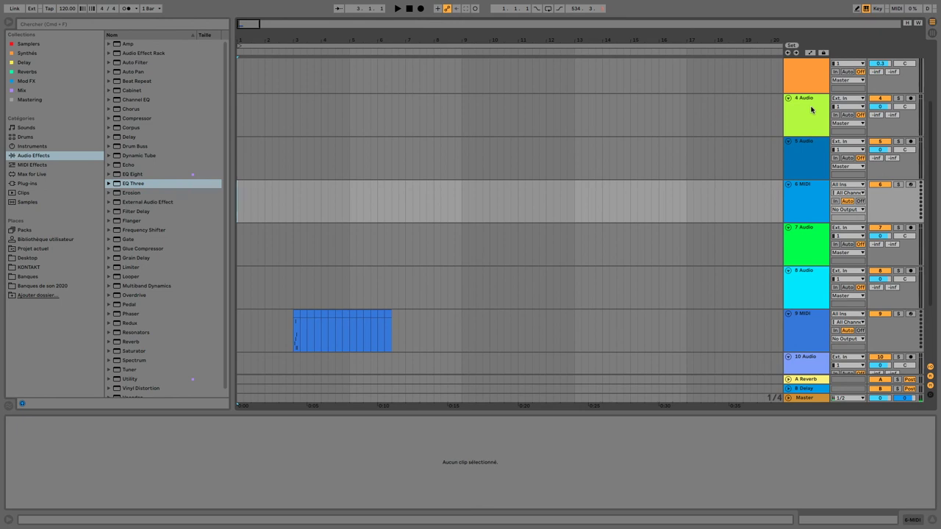
Insert an empty MIDI clip from 8.4.1 to 12.3.1 on the 6 MIDI track and split it at 10.3.1.
drag(455, 202, 563, 199)
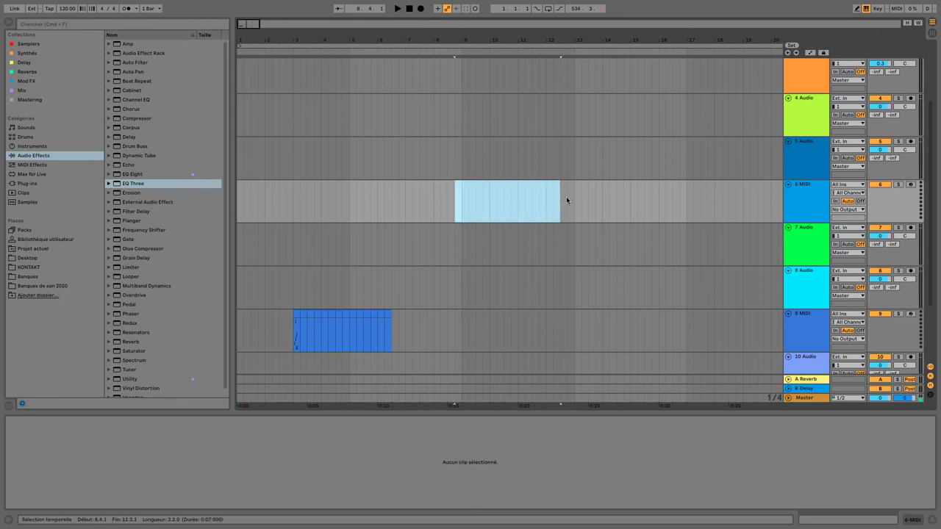
key(super+shift+m)
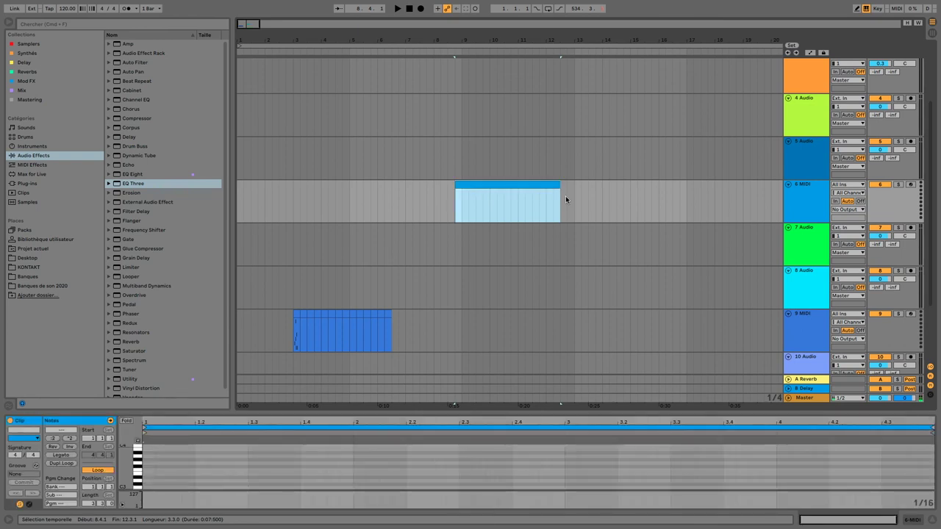
click(504, 205)
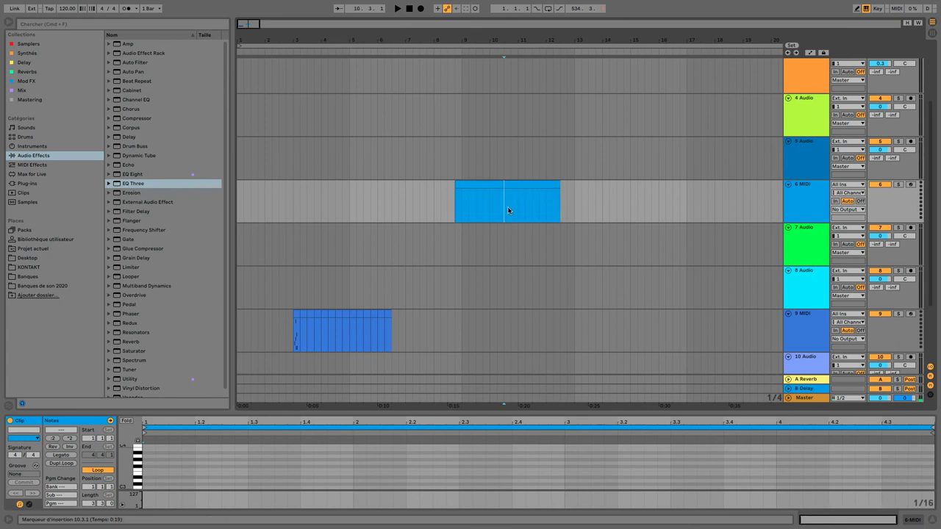
key(super+e)
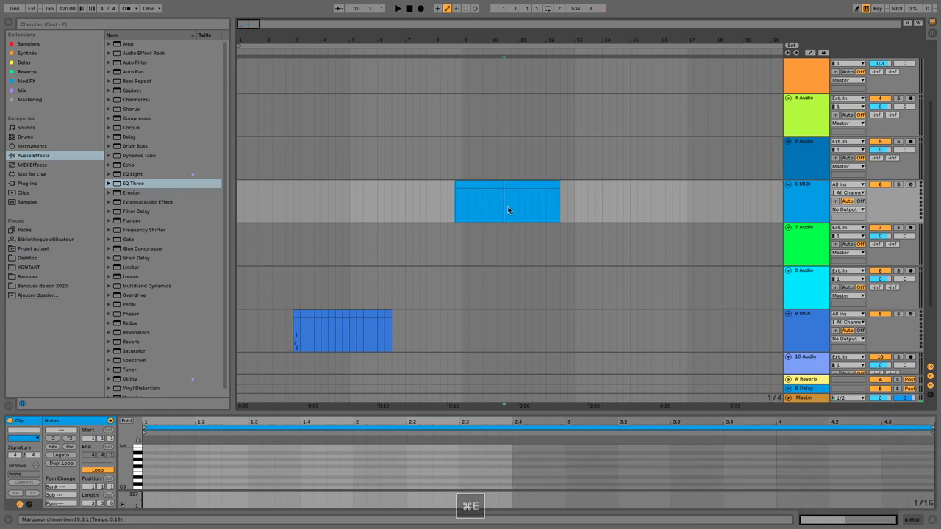
Duplicate the second part of the split 6 MIDI clip twice and undo both duplications.
click(523, 188)
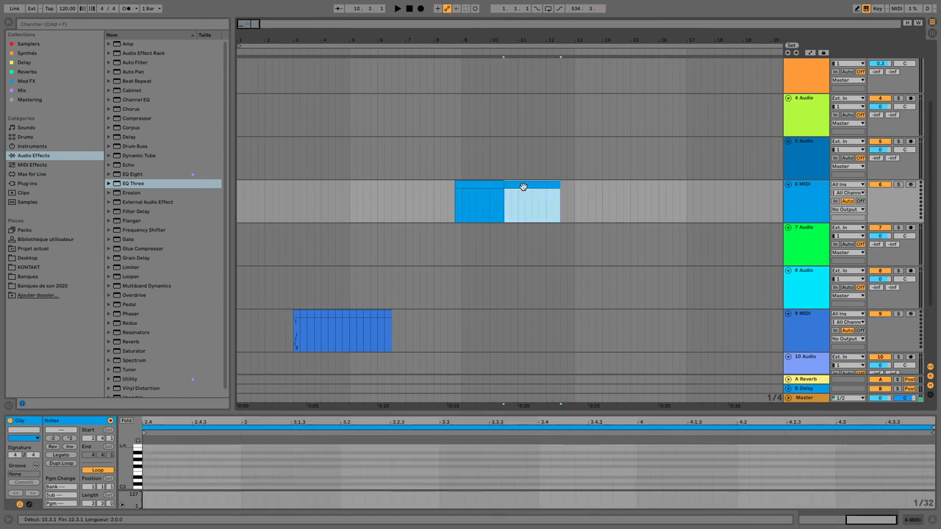
key(super+d)
key(super+d)
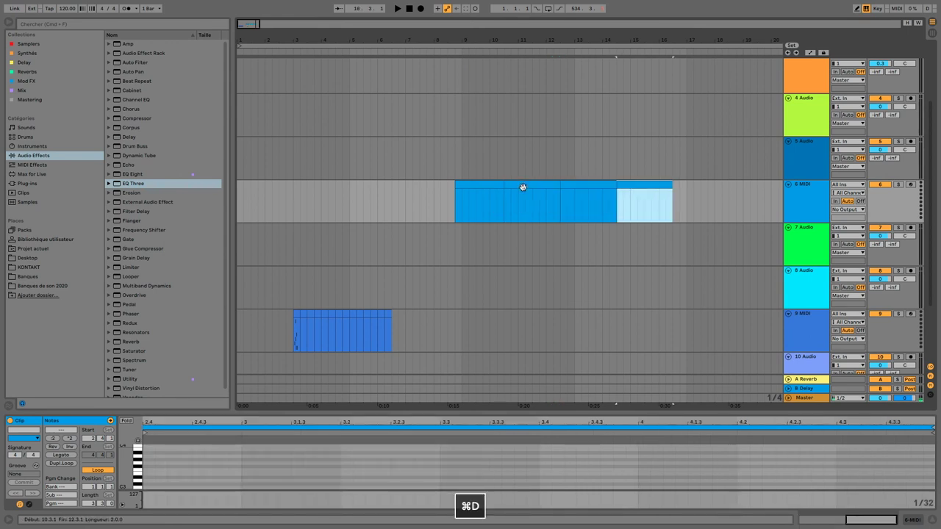
click(589, 259)
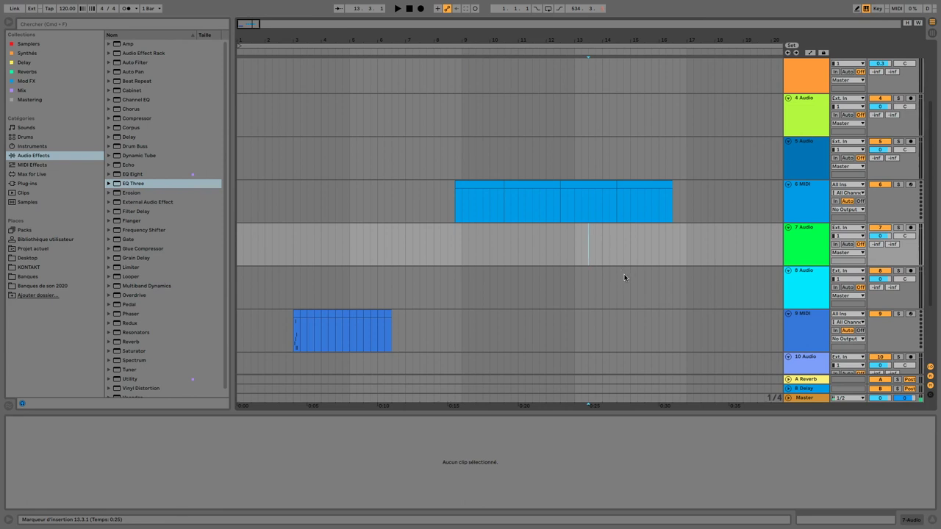
key(super+z)
key(super+z)
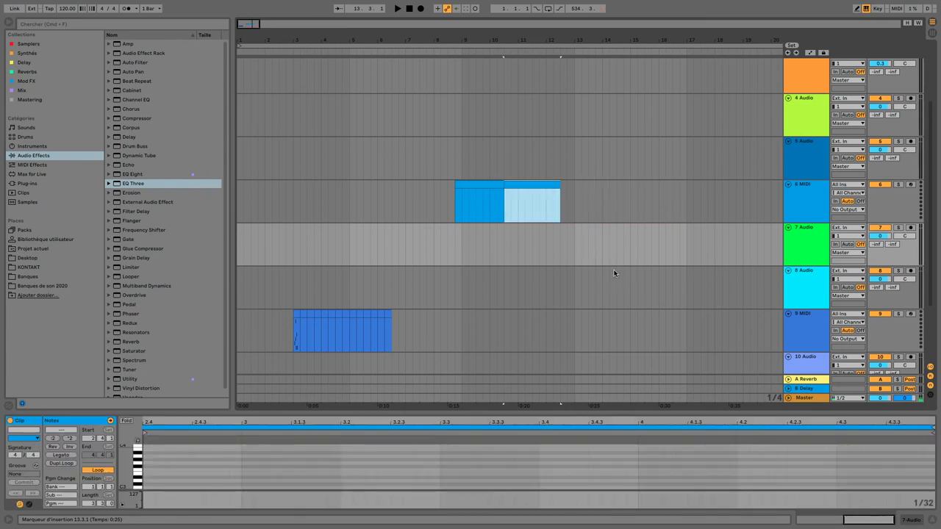
click(614, 273)
Copy the second part of the split 6 MIDI clip and paste it at 13.3.1 on the same track.
click(548, 185)
key(super+c)
click(589, 188)
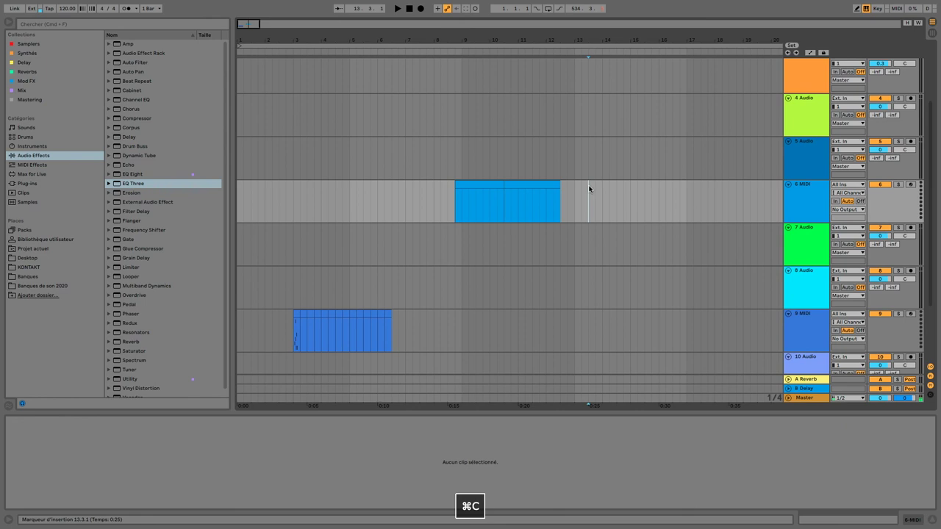
key(super+v)
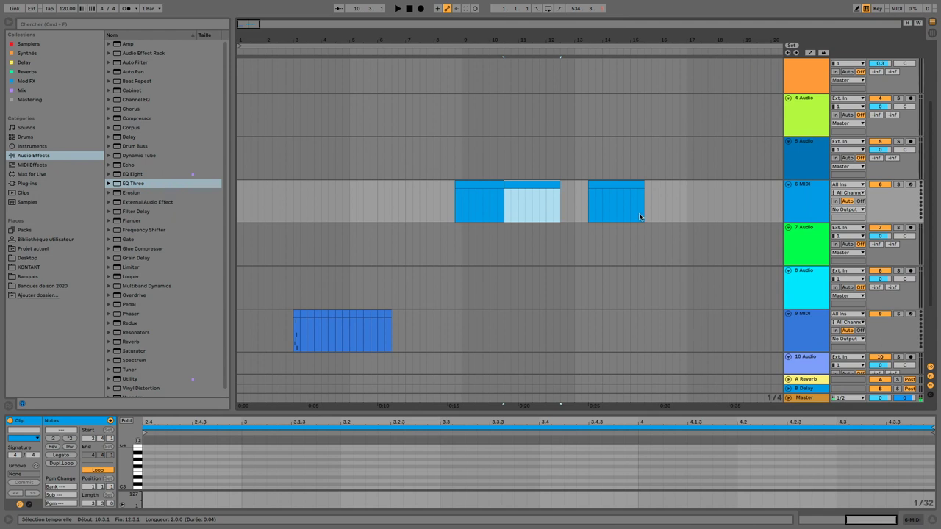
Turn automation mode on and off again in the Arrangement.
key(a)
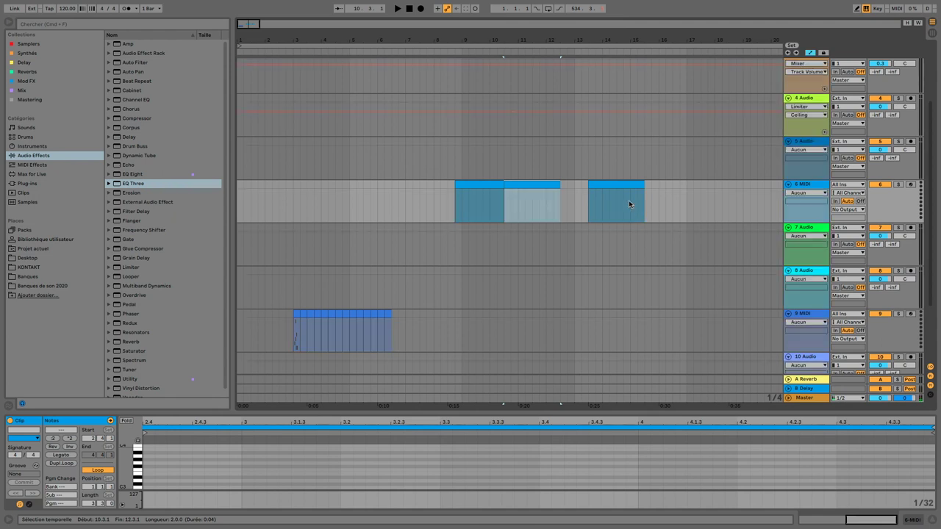
key(a)
Draw three short notes in the pasted clip at 13.3.1 on 6 MIDI using Draw mode, and toggle Draw mode.
click(613, 185)
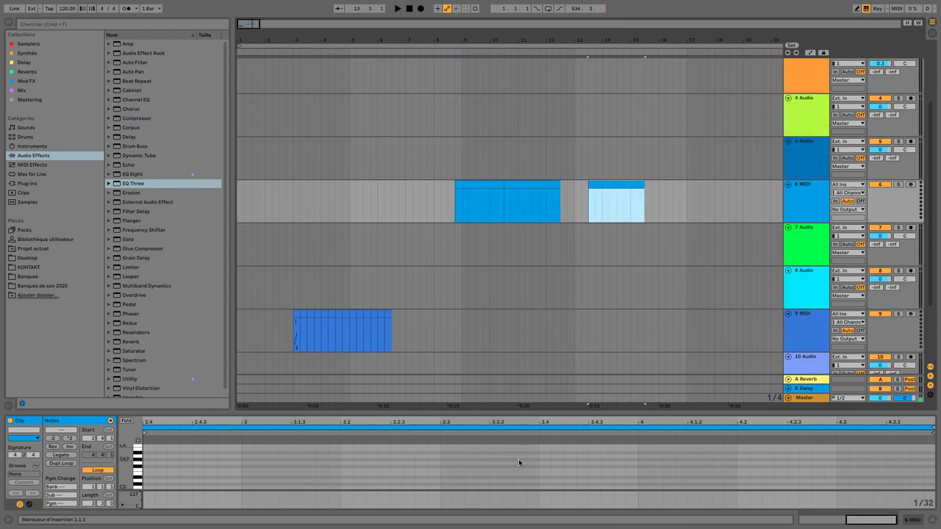
key(b)
click(507, 463)
click(557, 459)
click(607, 463)
key(b)
key(b)
key(b)
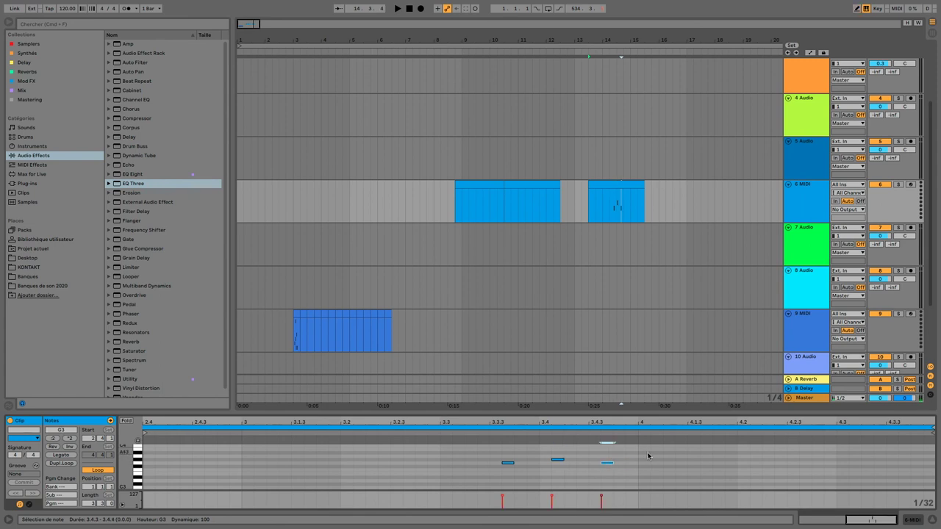
Open the name of the 8 Audio track for editing and close the name field again.
click(807, 280)
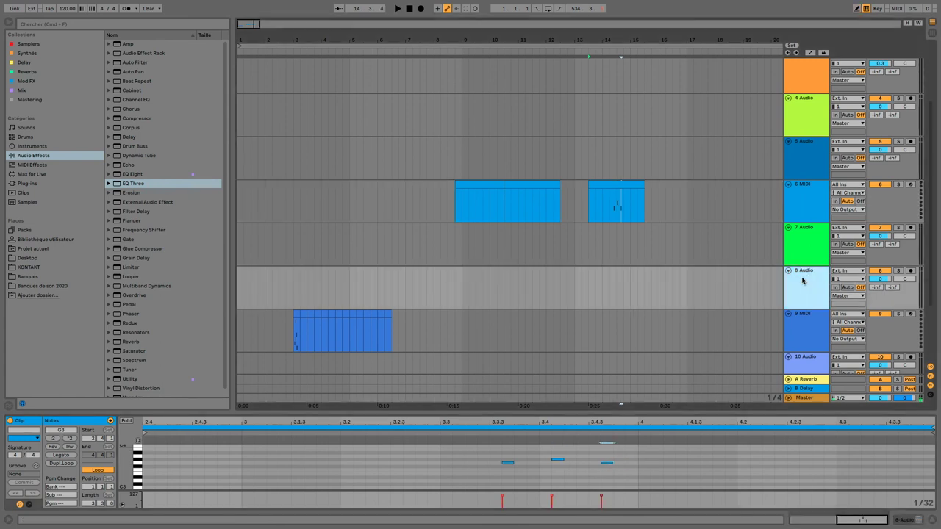
key(super+r)
key(Return)
Place the insert marker at 18.2.1 and turn MIDI mapping mode on and off once.
click(721, 266)
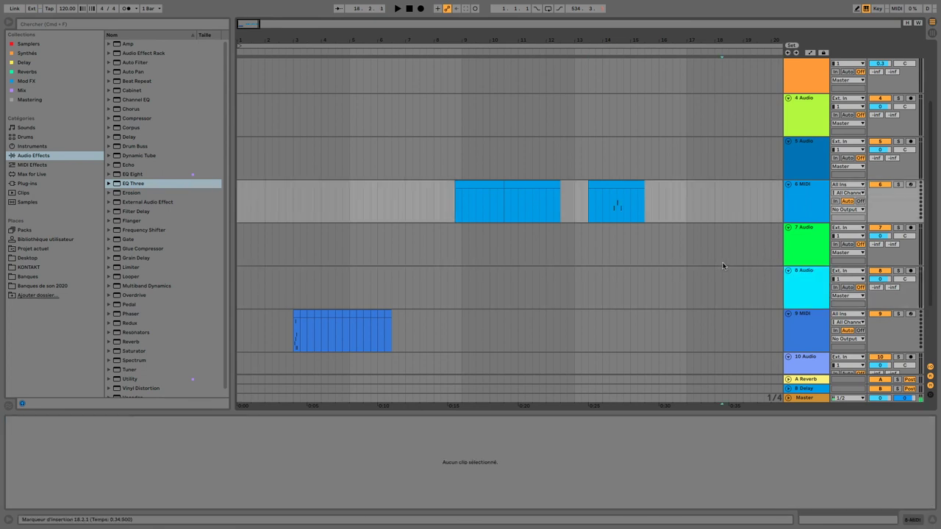
key(super+semicolon)
key(super+semicolon)
Loop the bar from 9.1.1 to 10.1.1, and move the loop to 17.1.1 with a length of seven bars.
drag(484, 40, 353, 40)
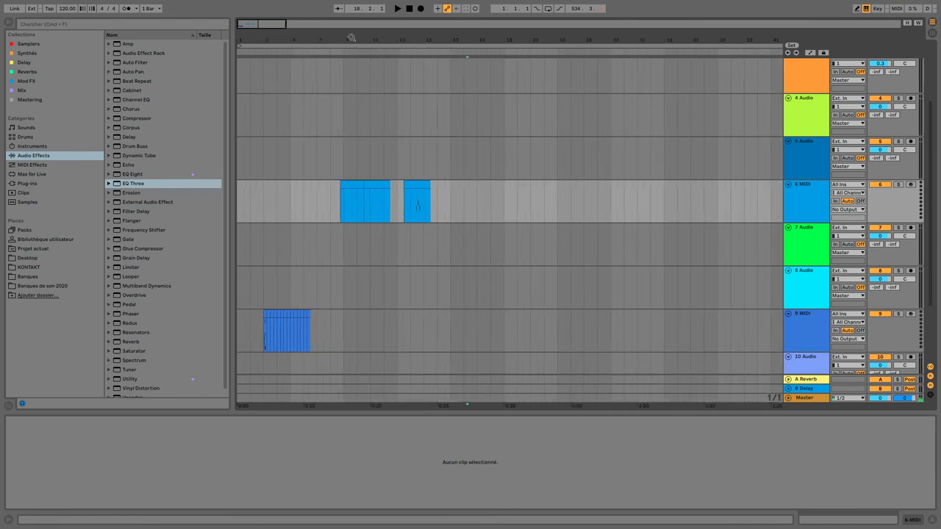
drag(344, 165, 357, 183)
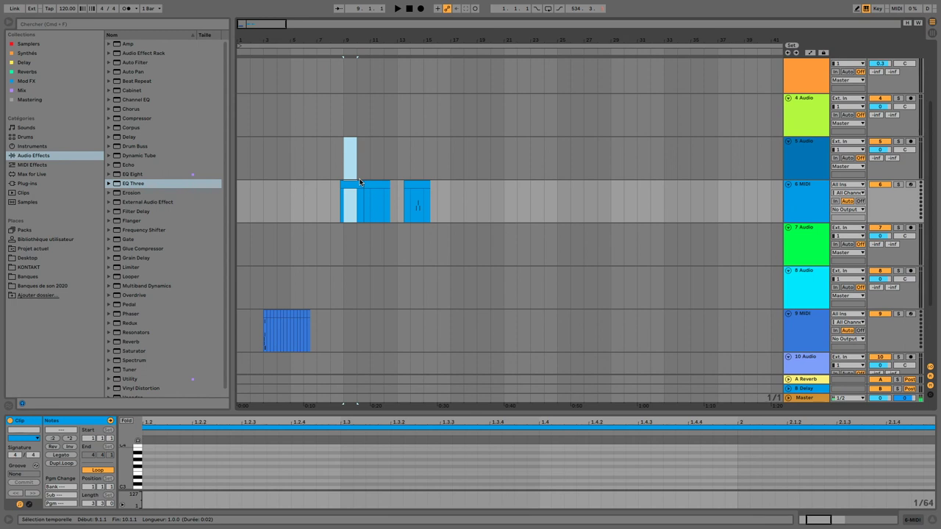
key(super+l)
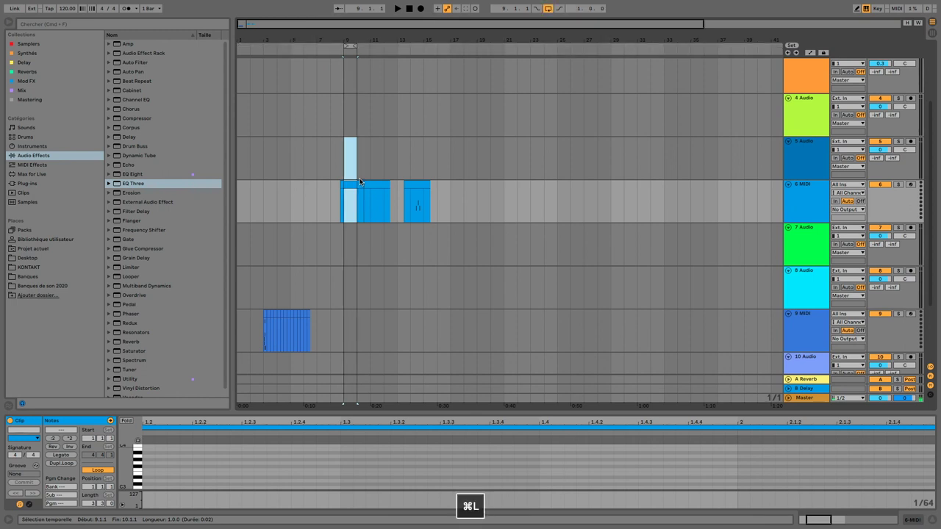
click(361, 155)
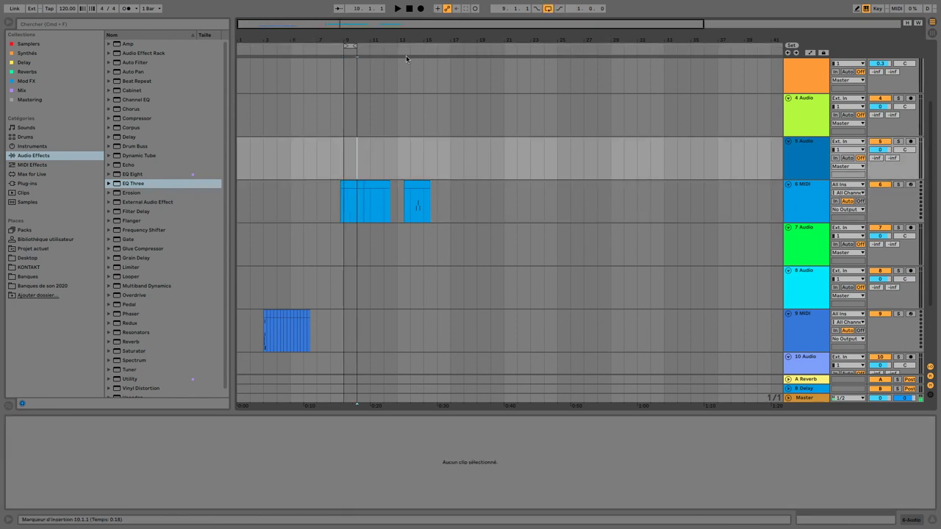
drag(348, 48, 539, 49)
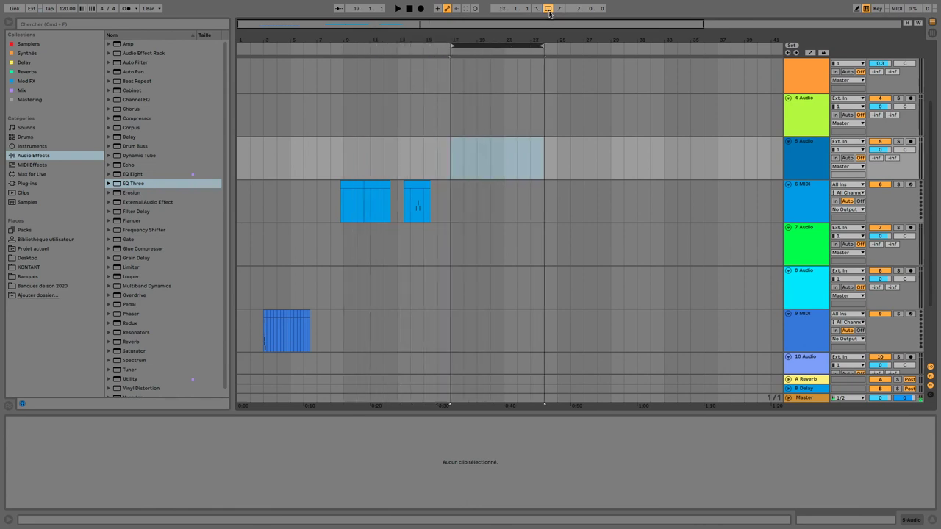
Loop the four-bar selection from 26.1.1 to 30.1.1 on the track above 4 Audio and switch looping off.
drag(583, 88, 622, 93)
key(ctrl+l)
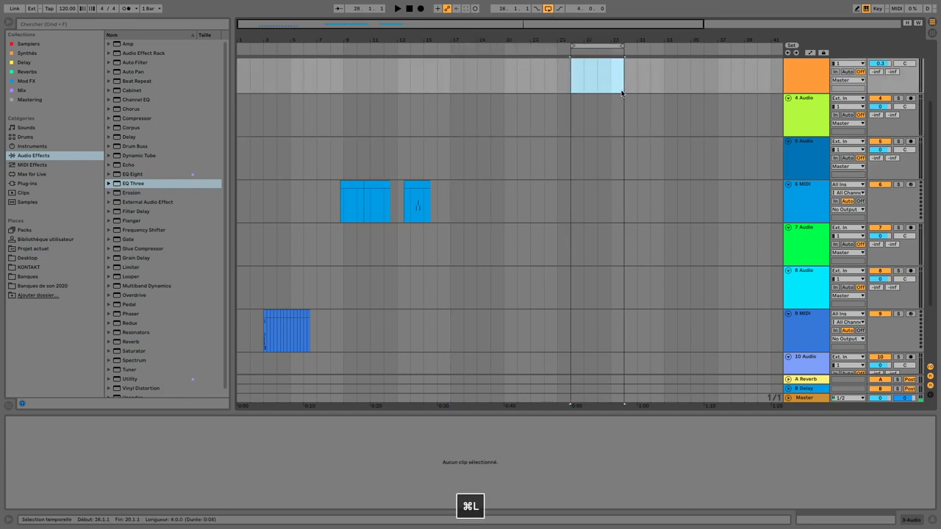
click(556, 124)
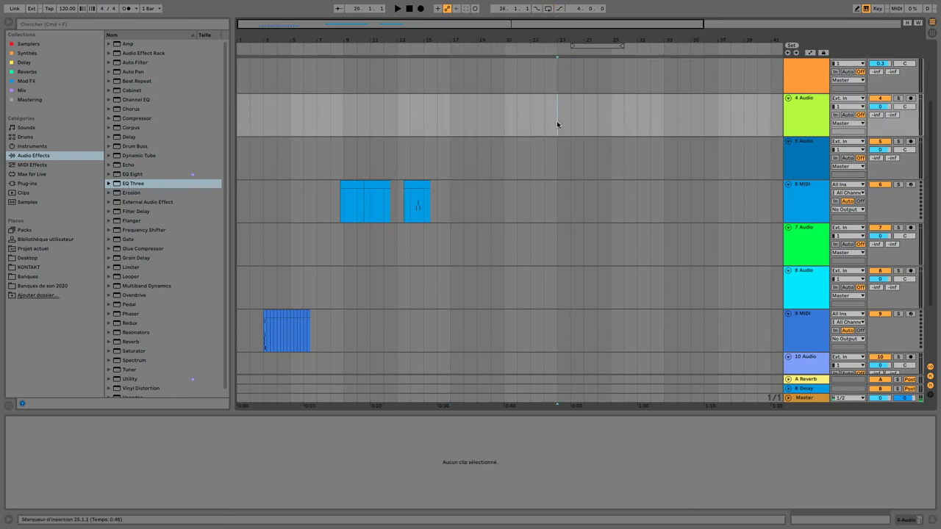